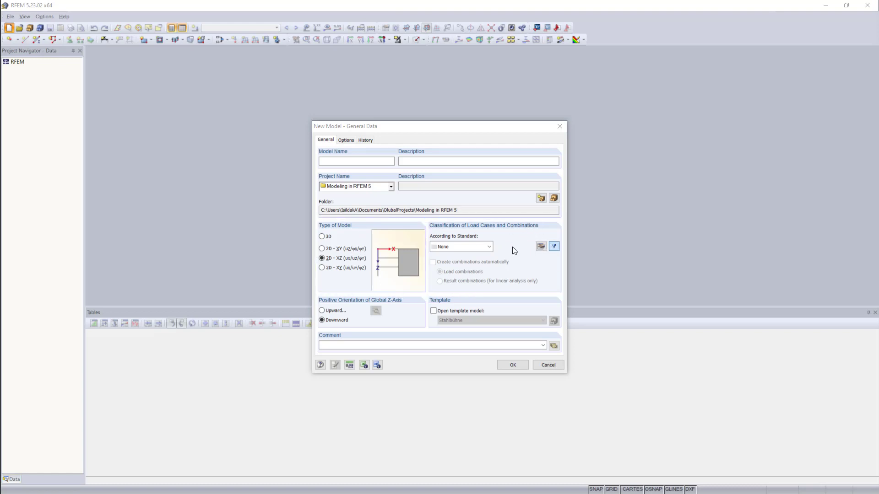
- Enter 'Single Span Beam' as the model name and 'Tutorial 01' as its description
left_click(384, 164)
type("S")
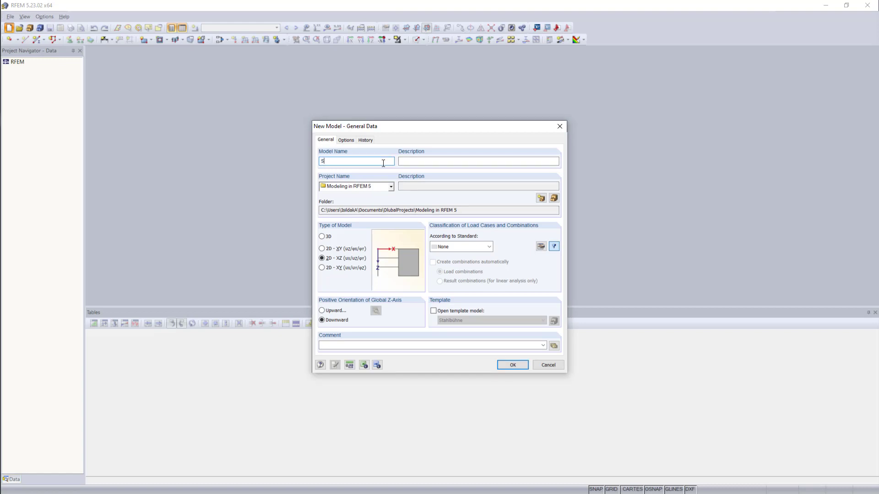
type("ingle Span Beam")
left_click(416, 162)
type("Tutorial 01")
left_click(540, 198)
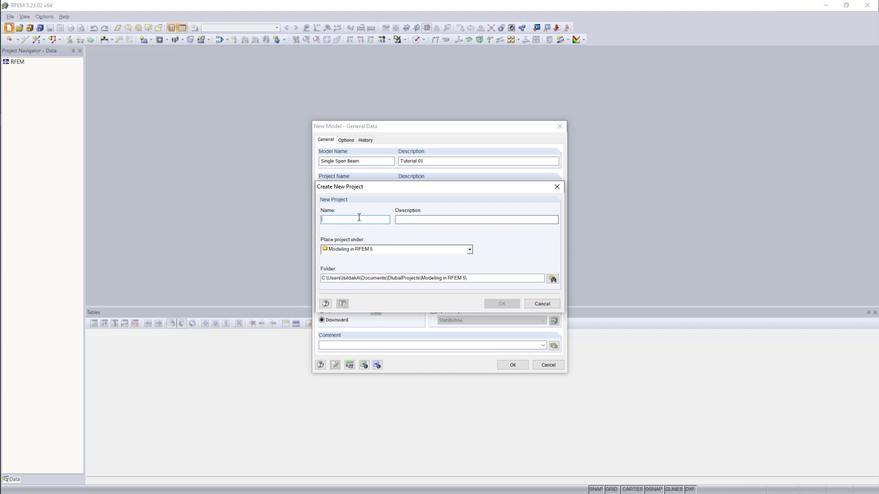
left_click(541, 304)
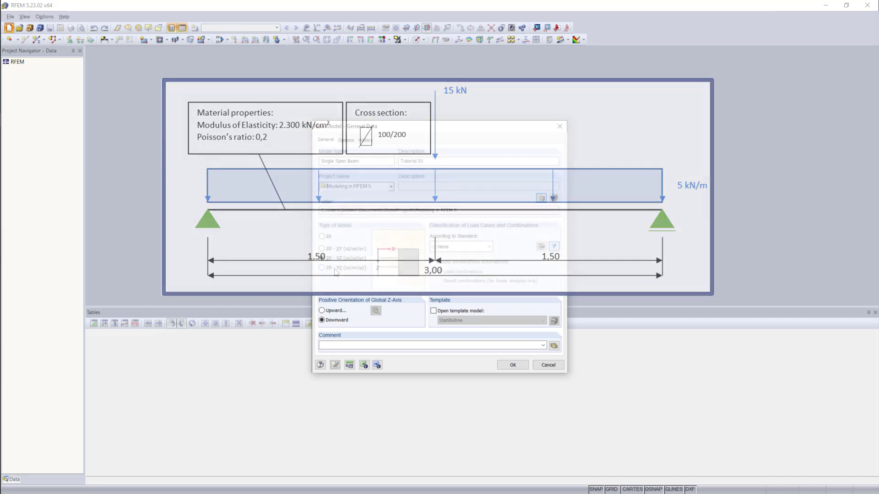
- Select 3D as the type of model
left_click(325, 237)
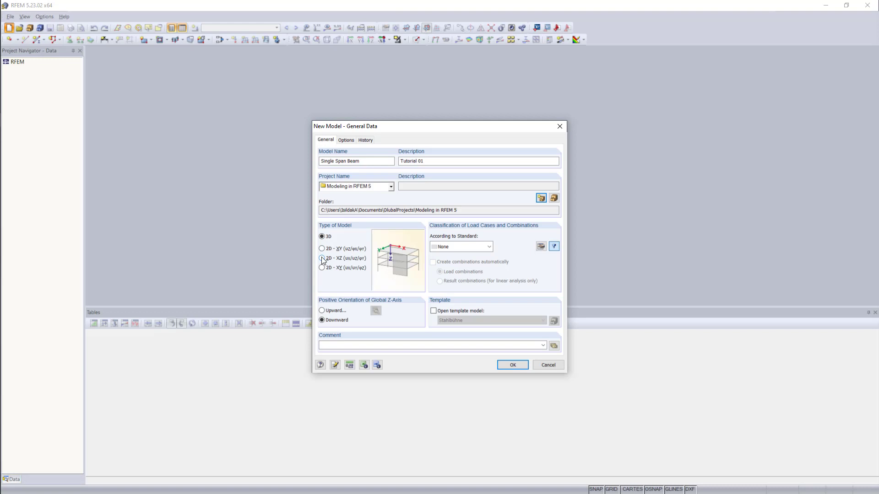
- Create the model as 2D - XZ with the classification standard left at None
left_click(322, 259)
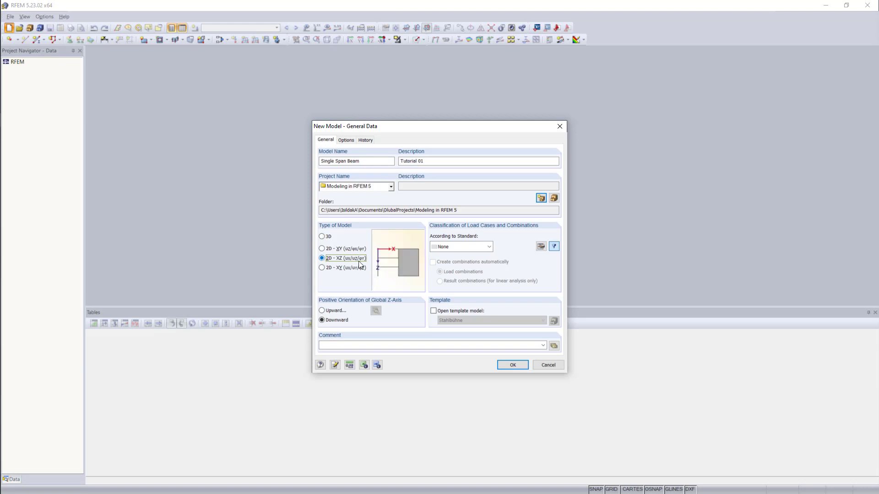
left_click(489, 247)
left_click_drag(519, 292, 517, 243)
left_click(517, 242)
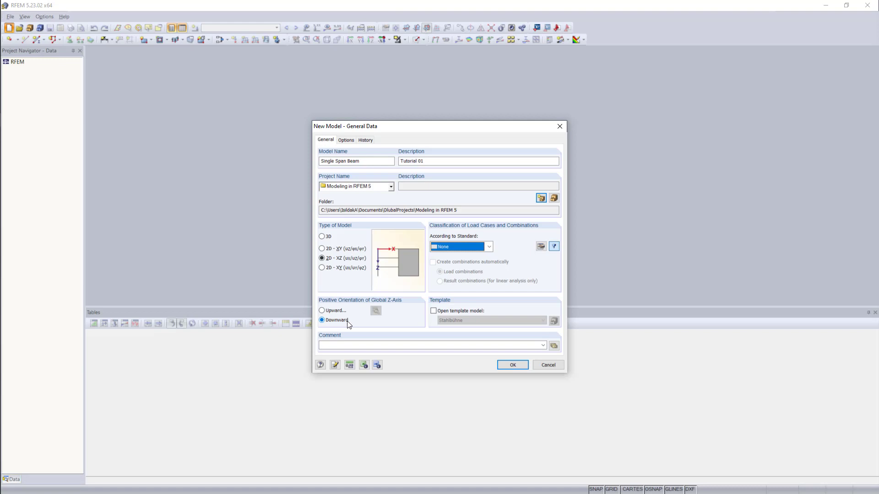
left_click(512, 367)
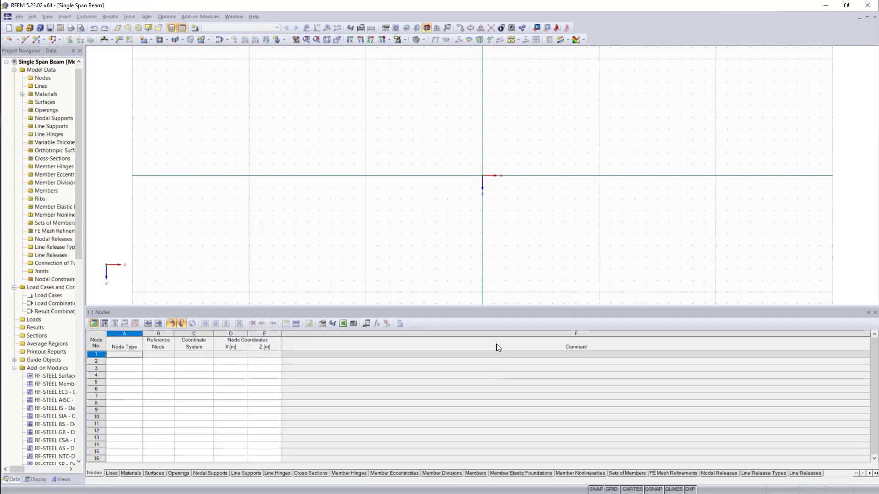
- Enlarge the Nodes table panel below the graphics window
scroll(490, 171, "up", 1)
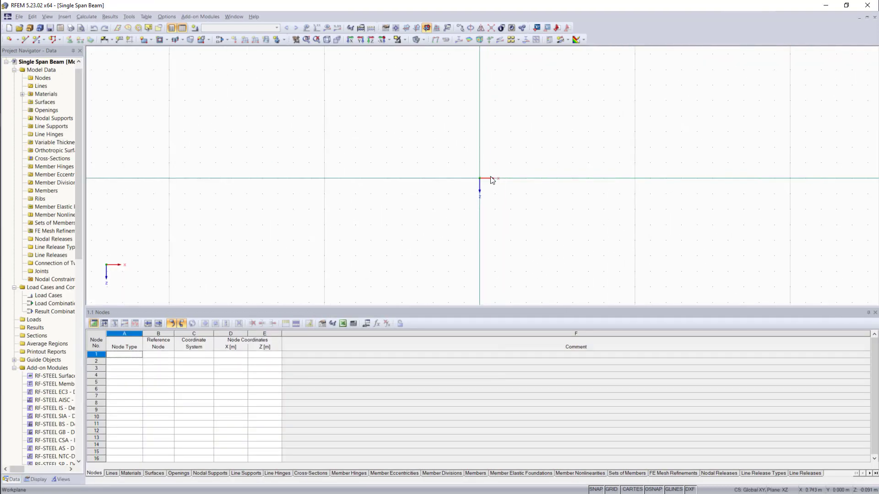
scroll(490, 180, "up", 3)
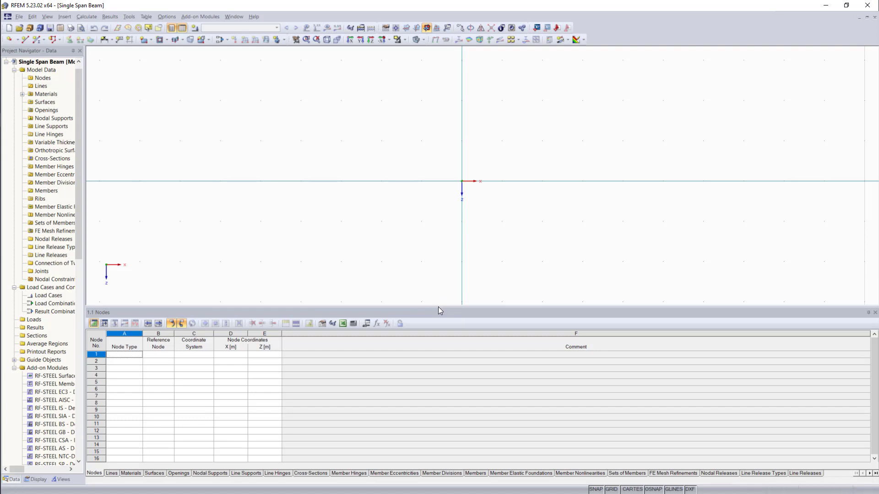
left_click_drag(437, 305, 436, 289)
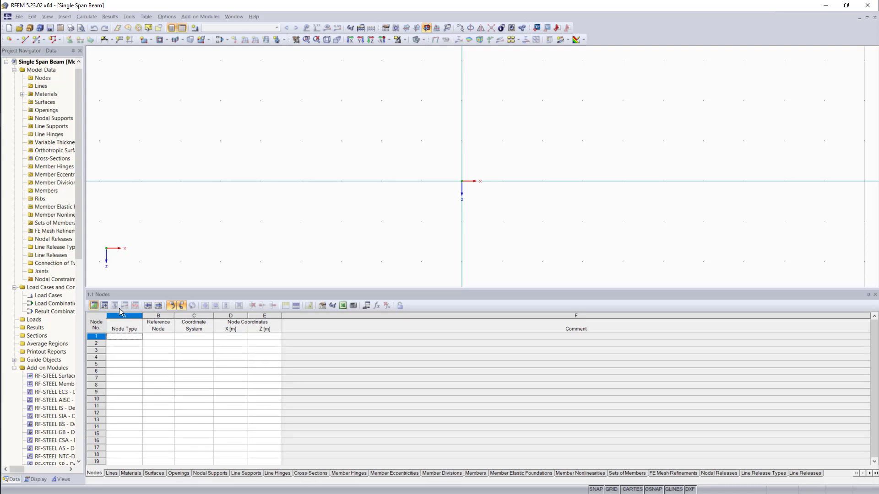
- Switch the table panel to 2.1 Load Cases
left_click(105, 306)
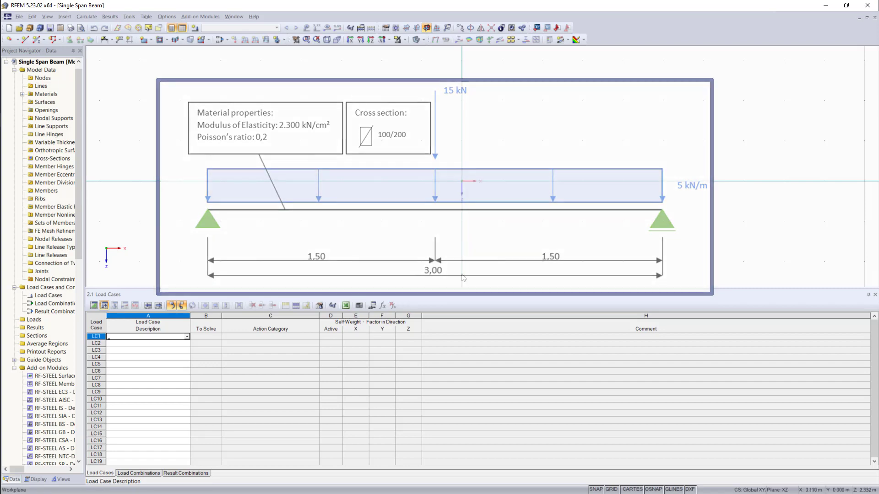
- Return to the 1.1 Nodes table
left_click(94, 306)
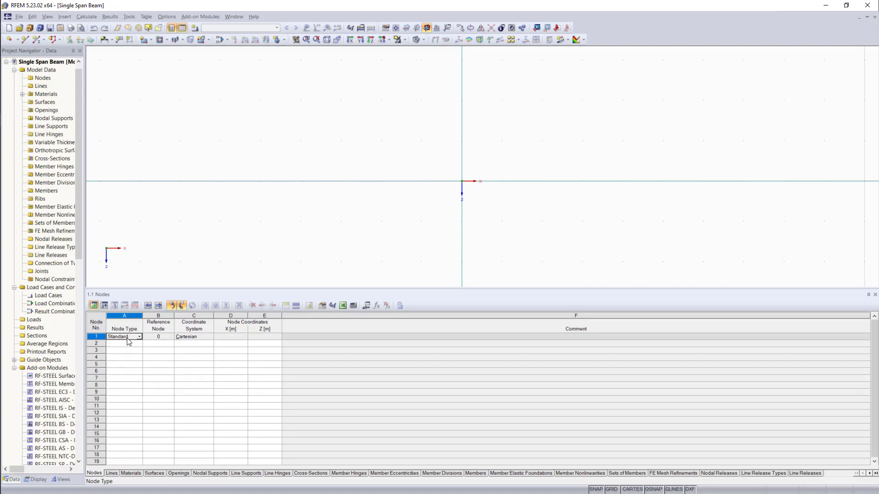
- Enter node 1 at X = 0 and node 2 at X = 3 m, both at Z = 0
left_click(221, 335)
key("Return")
key("Return")
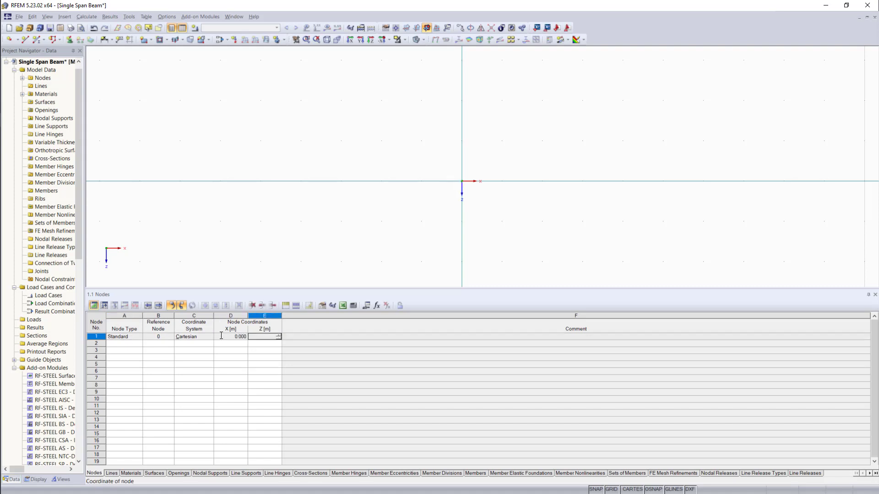
type("3")
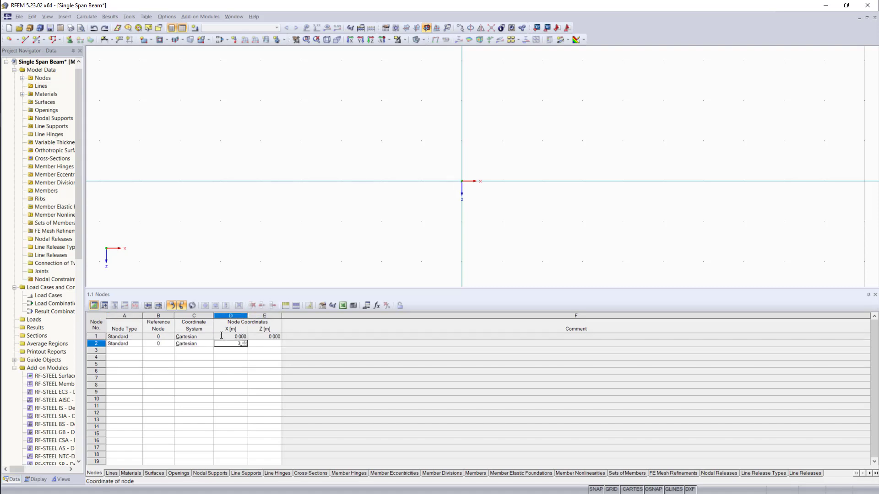
key("Return")
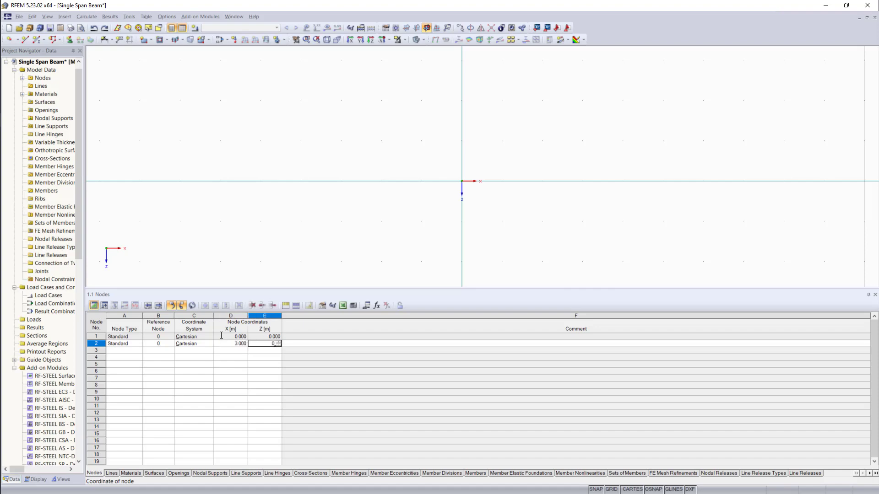
key("Return")
- Add node 3 at X = 1.5 m and discard the empty fourth node row
scroll(709, 217, "up", 3)
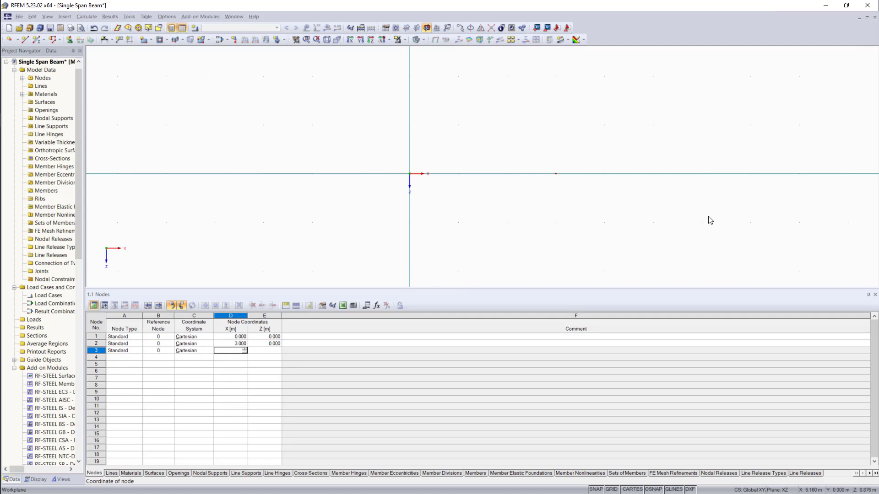
scroll(569, 215, "up", 1)
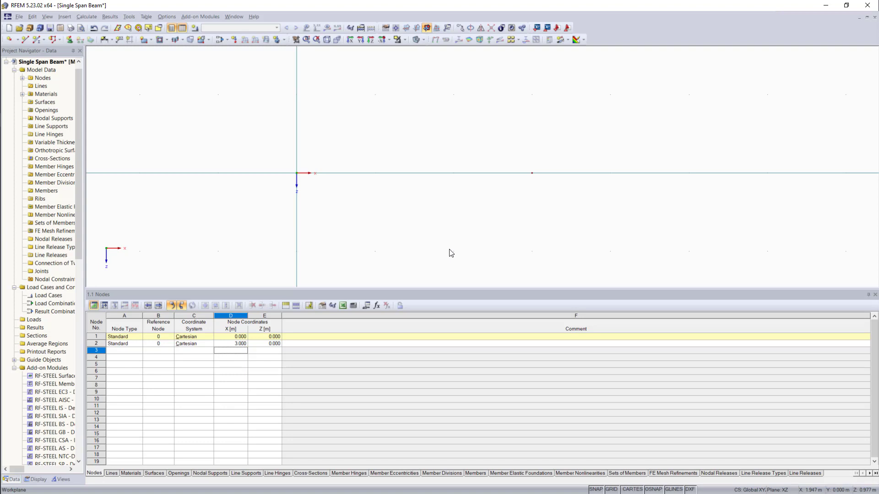
left_click(233, 351)
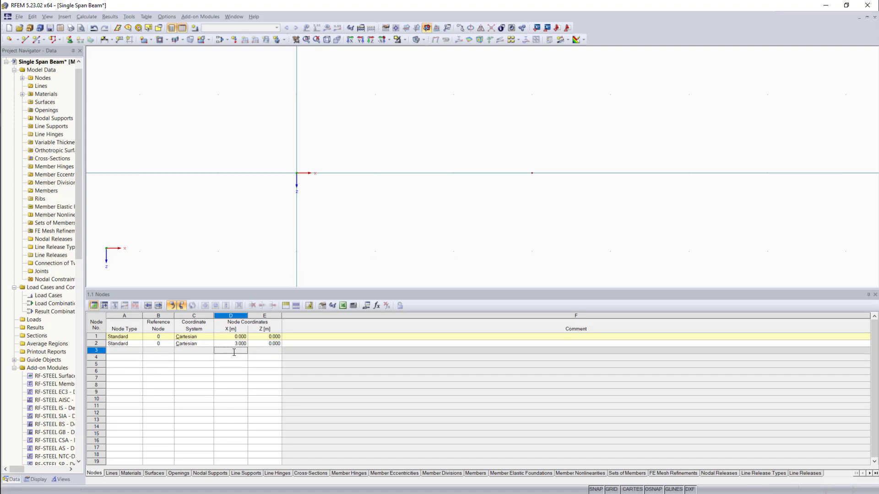
type("1")
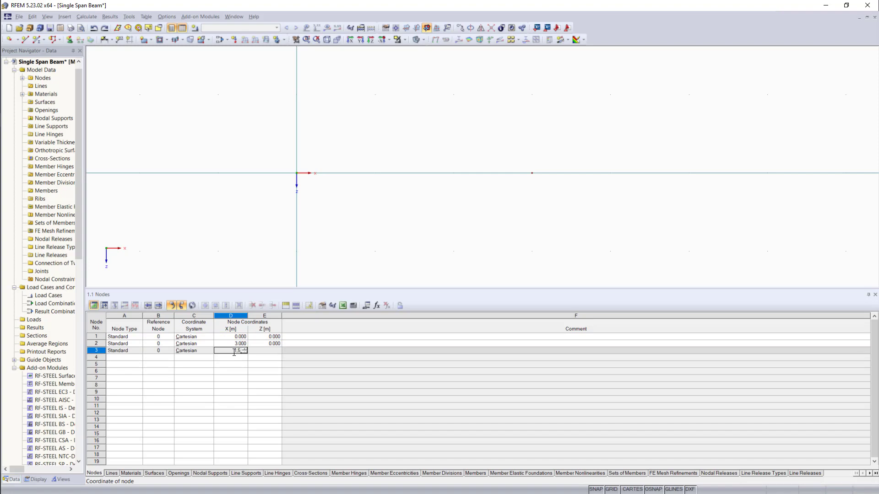
type(".5")
key("Return")
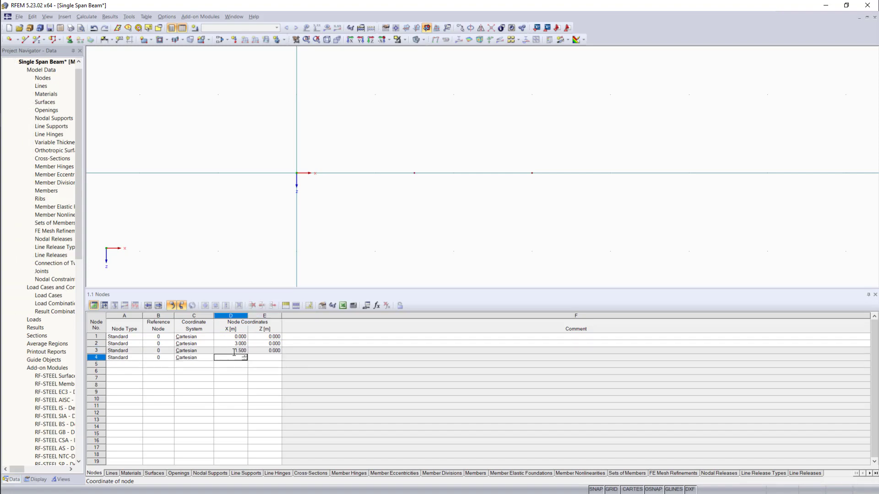
scroll(343, 158, "up", 1)
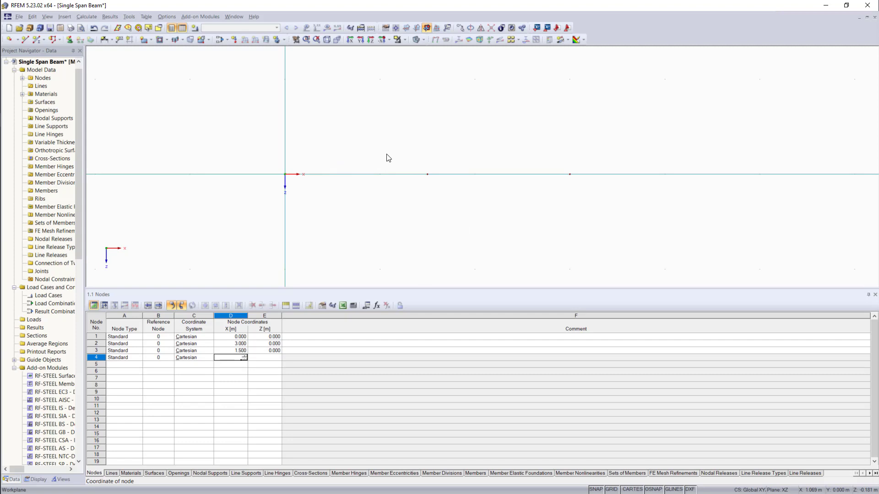
left_click(481, 215)
left_click(438, 211)
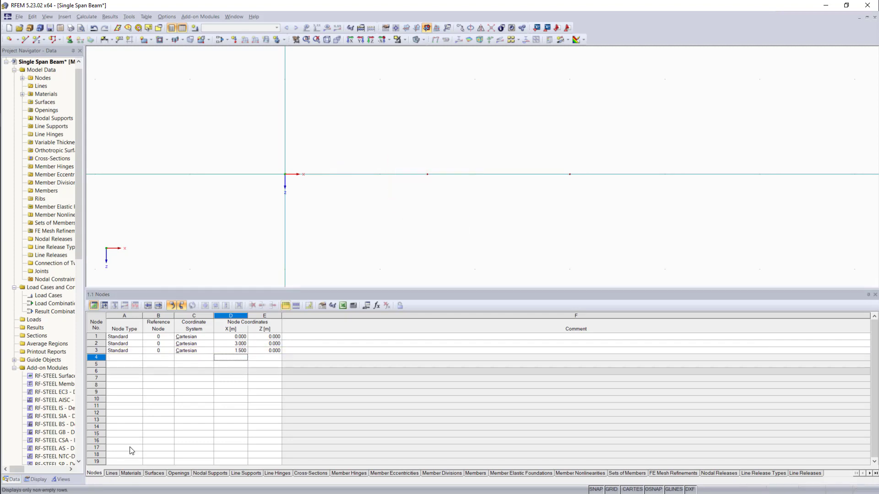
- Define line 1 from node 1 to node 2 (3.000 m) and remove the empty second row
left_click(112, 474)
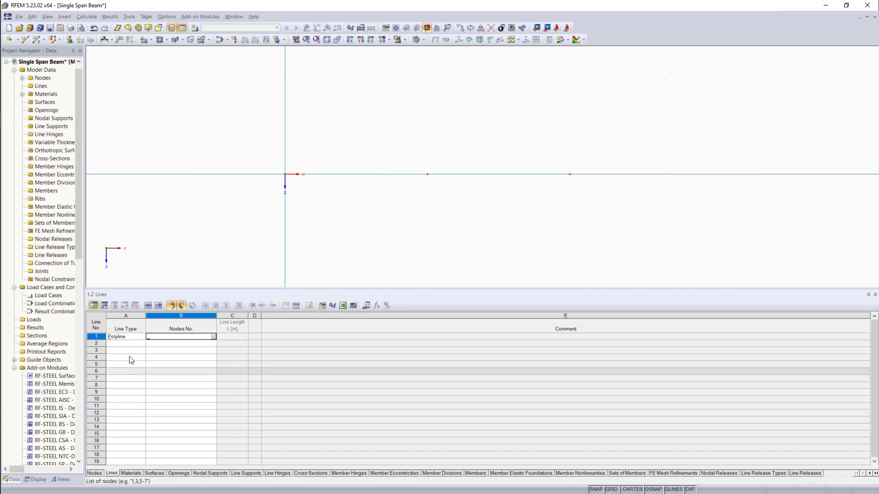
left_click(122, 337)
left_click(182, 337)
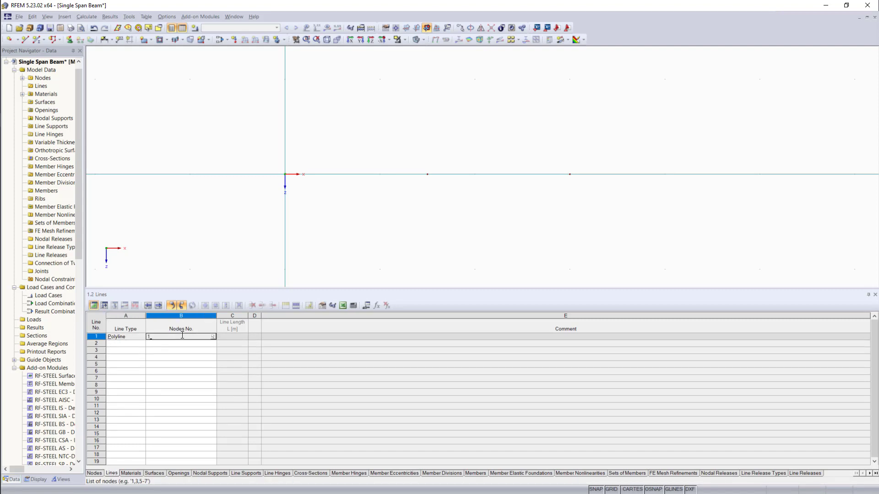
type(",2")
key("Return")
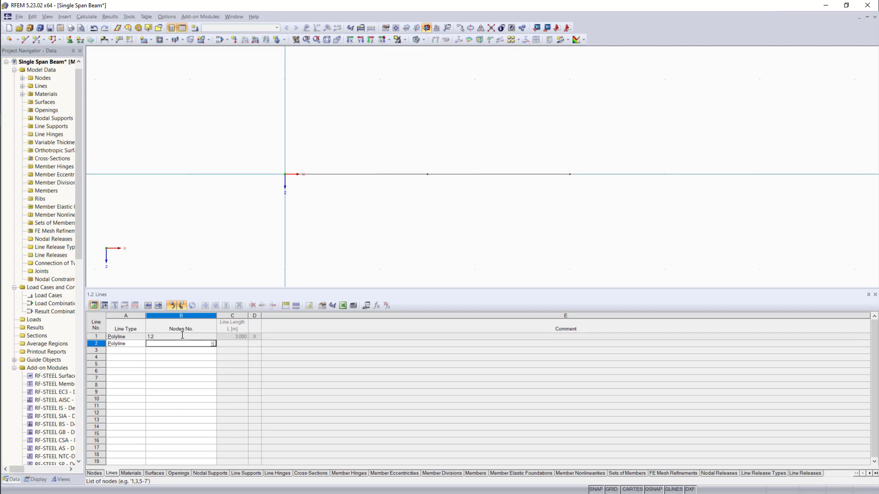
left_click(212, 343)
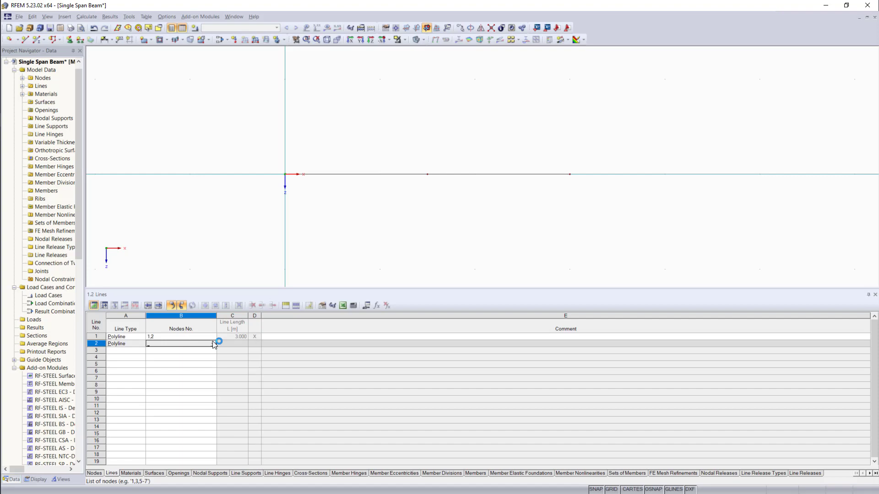
left_click(228, 337)
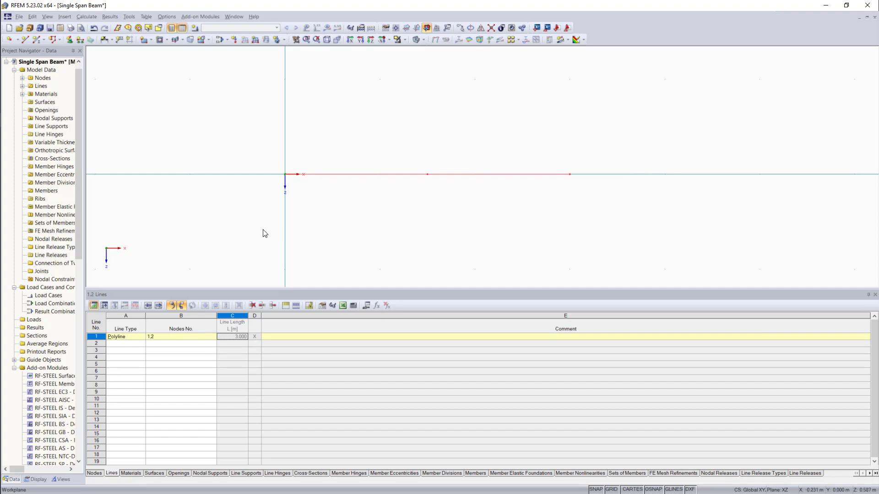
left_click(264, 227)
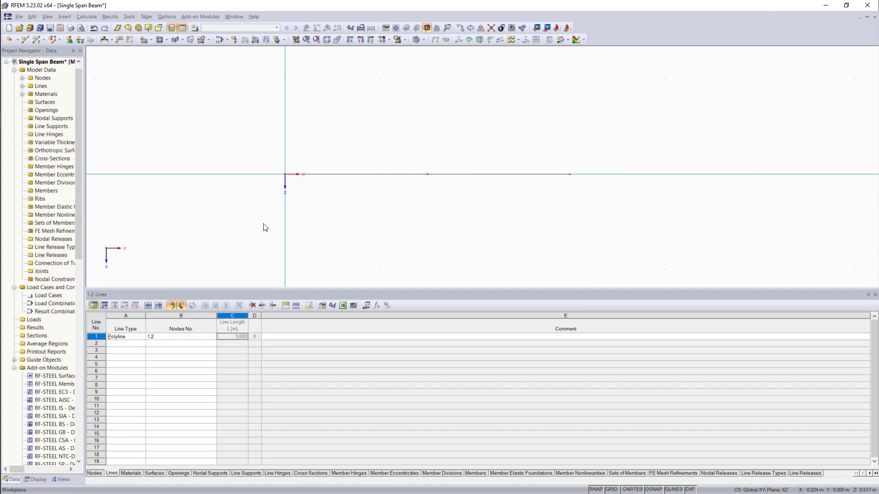
- Open the Material Library from the Materials table, listing steel grades like Steel S 235
left_click(136, 473)
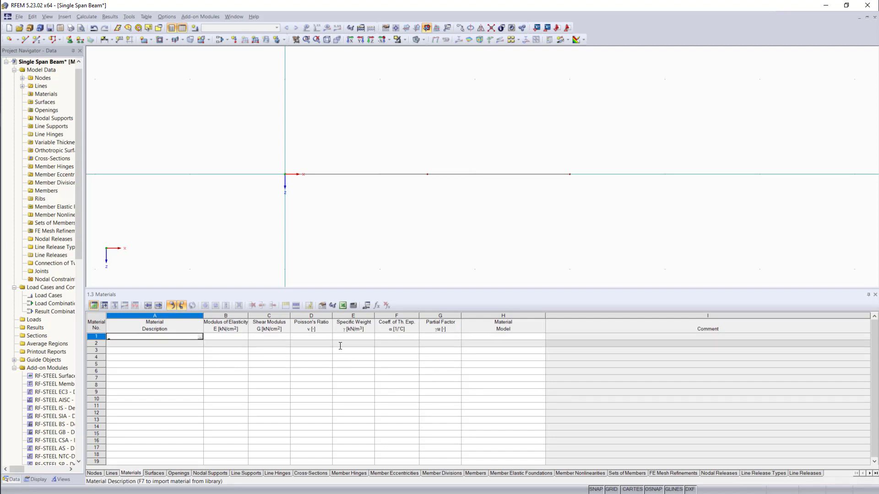
left_click(200, 338)
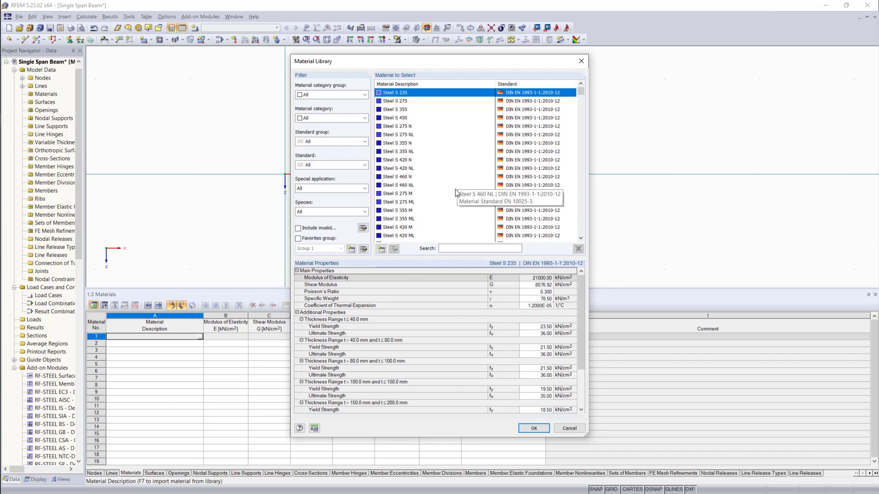
- Close the library and enter Material 1 with E = 2300 kN/cm² and Poisson's ratio 0.200
left_click(568, 427)
type("Material")
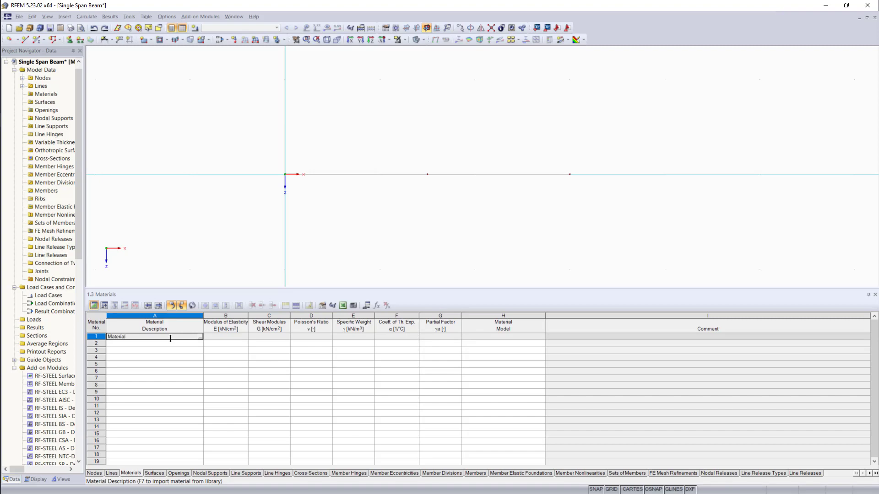
type("_ 1")
key("Tab")
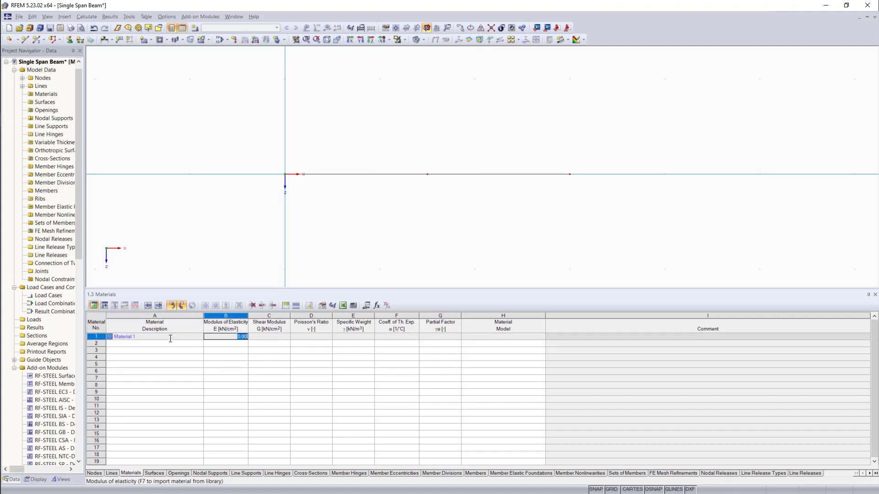
type("2")
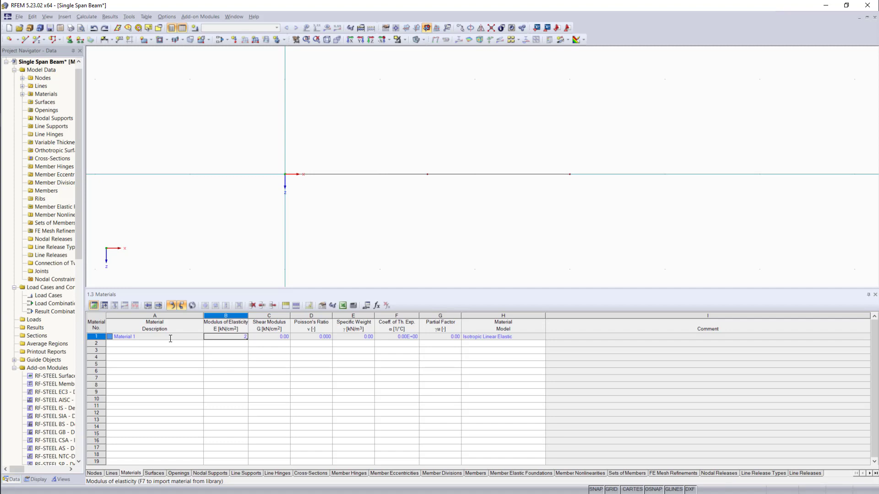
type("300")
key("Tab")
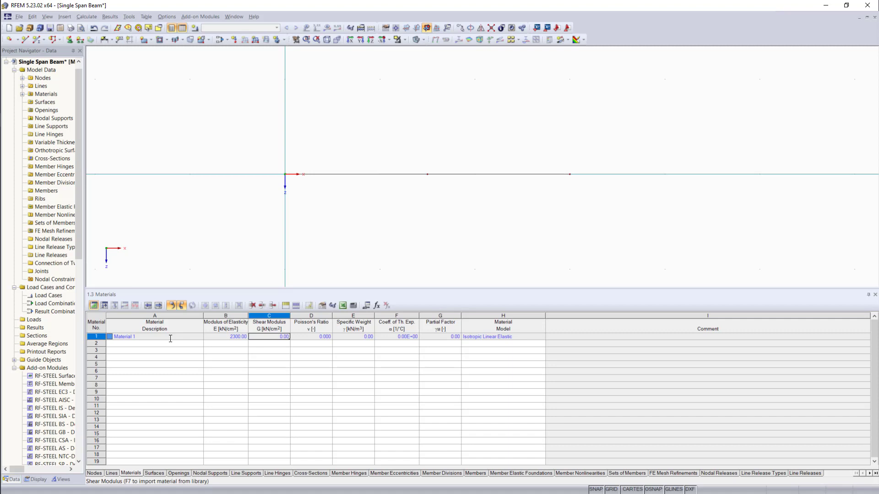
key("Tab")
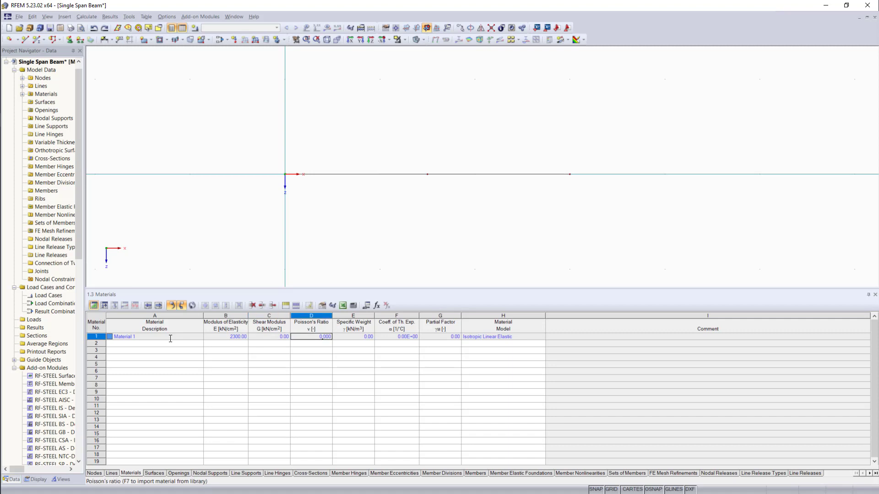
key("Tab")
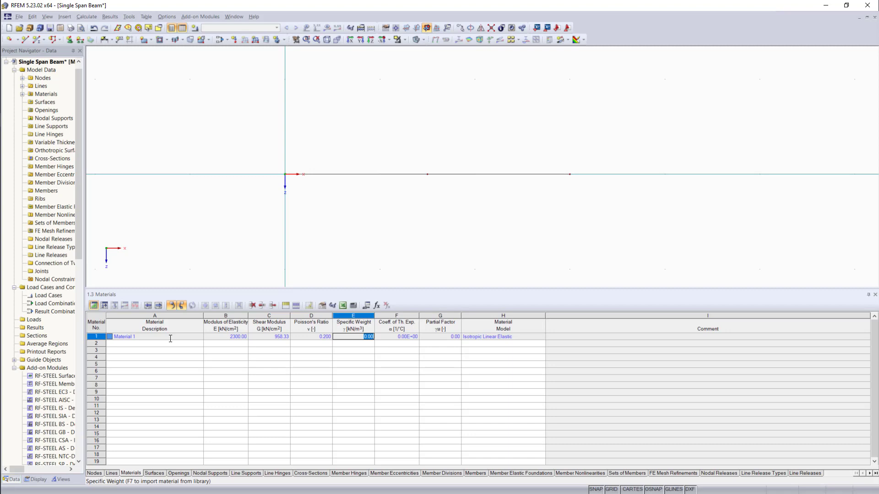
left_click(272, 337)
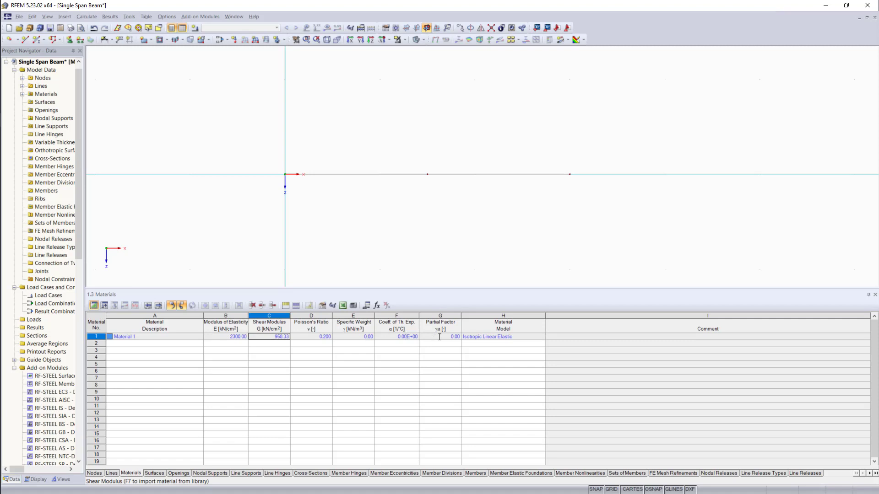
- Set Material 1's partial factor γM to 1.00
left_click(440, 336)
left_click(440, 337)
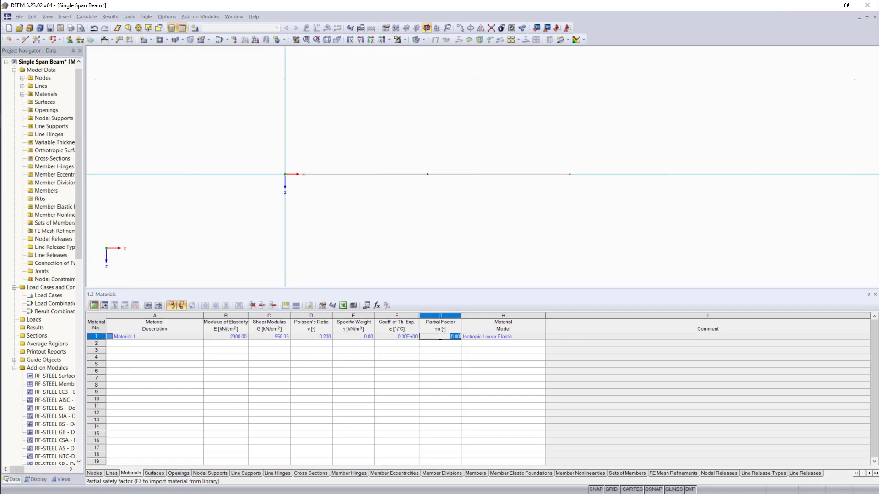
type("1")
key("Tab")
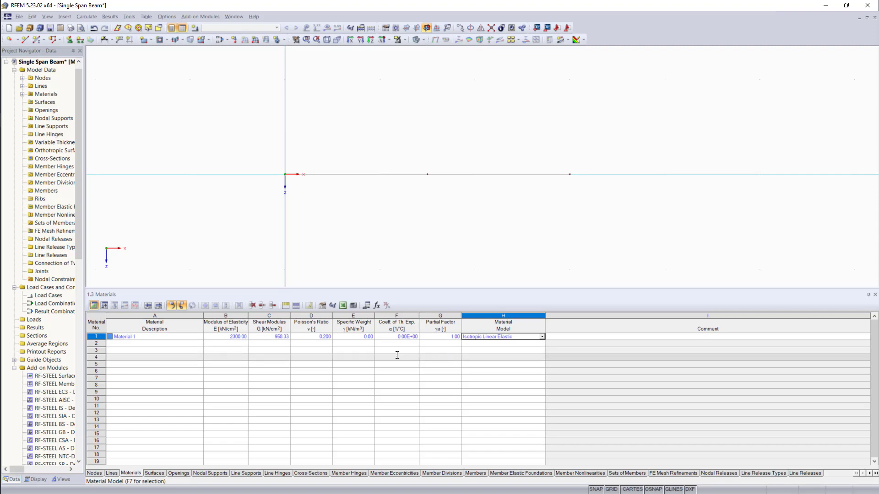
left_click(314, 474)
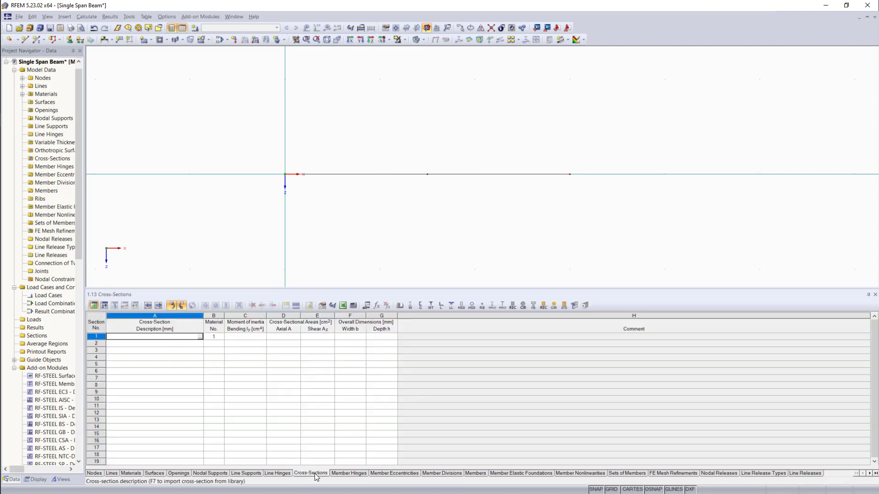
- Define cross-section 1 as a parametric solid Rectangle 100/200 with b=100 and h=200
left_click(199, 338)
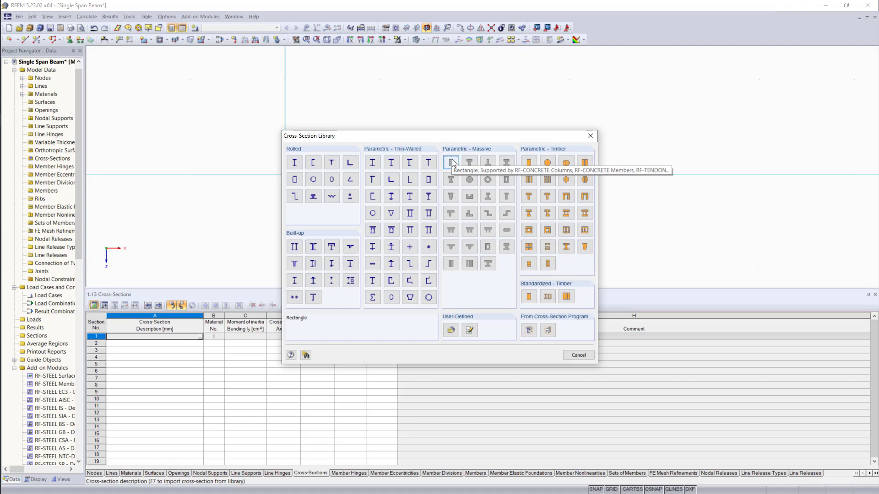
left_click(451, 163)
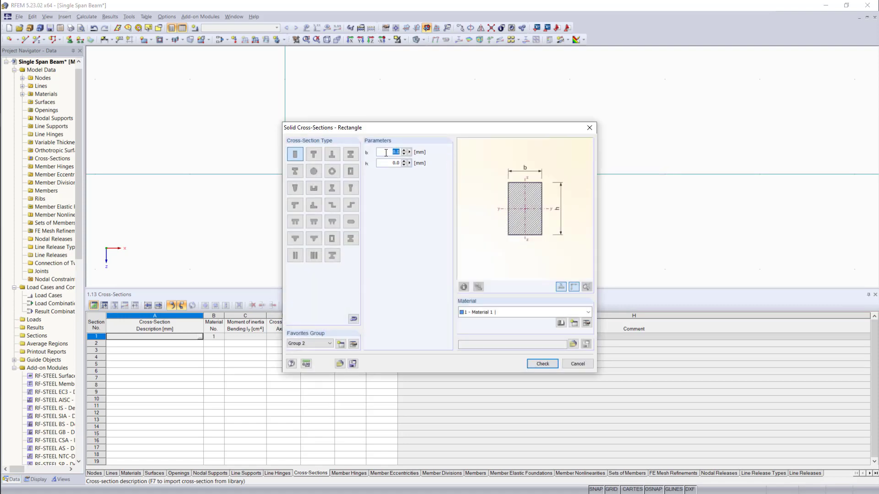
type("100")
left_click(391, 163)
type("2")
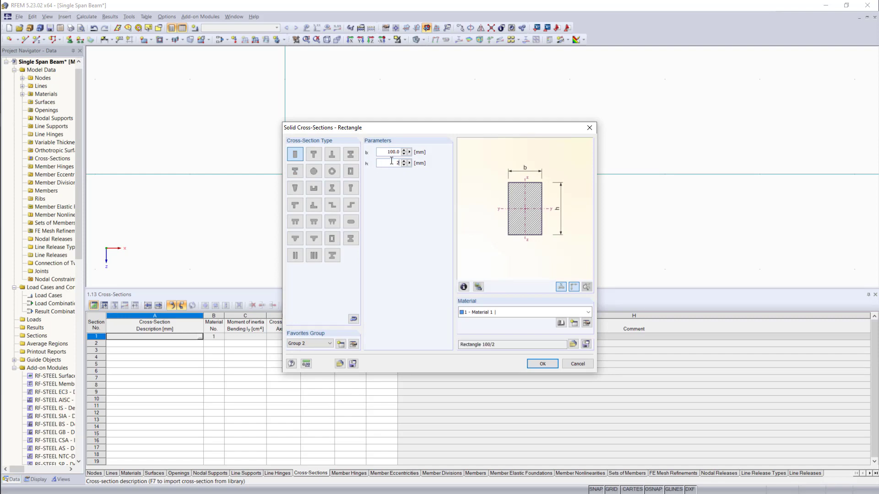
type("00")
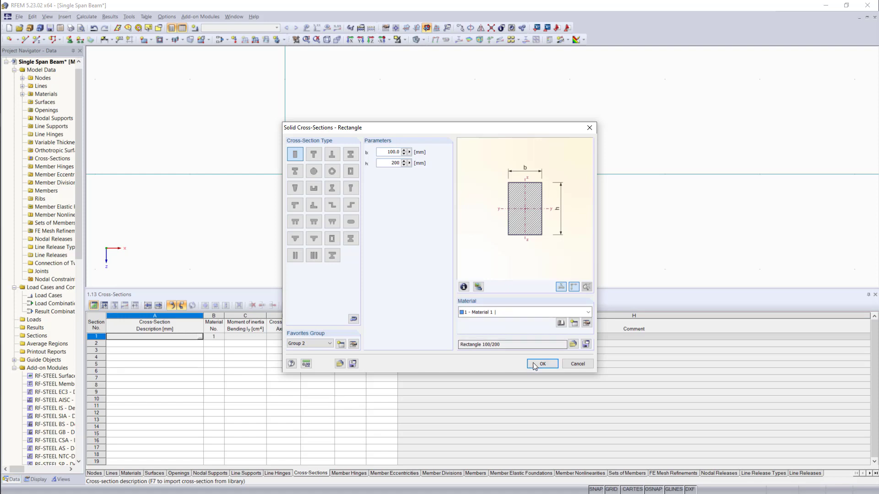
left_click(535, 364)
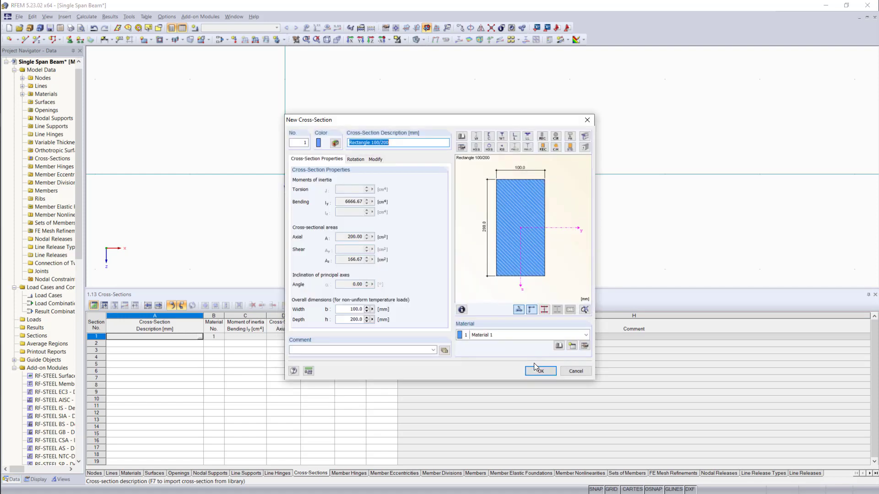
left_click(537, 367)
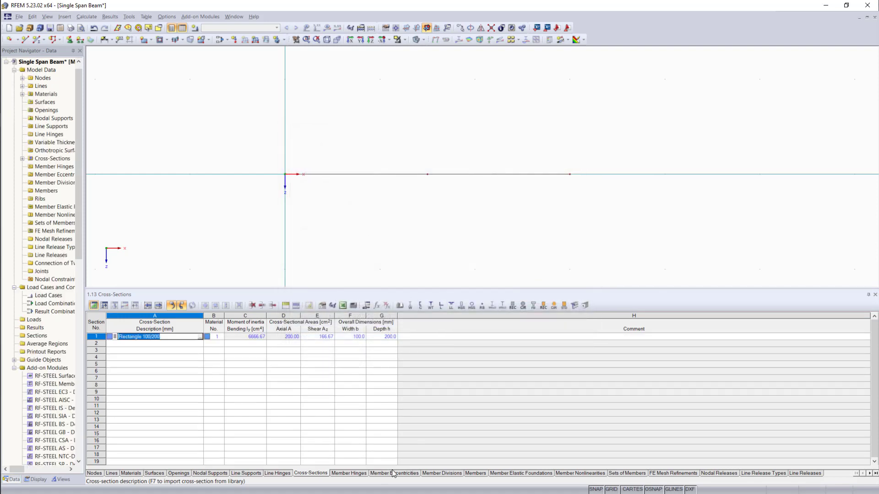
- Create member 1 as a beam on line 1 in the Members table
left_click(474, 473)
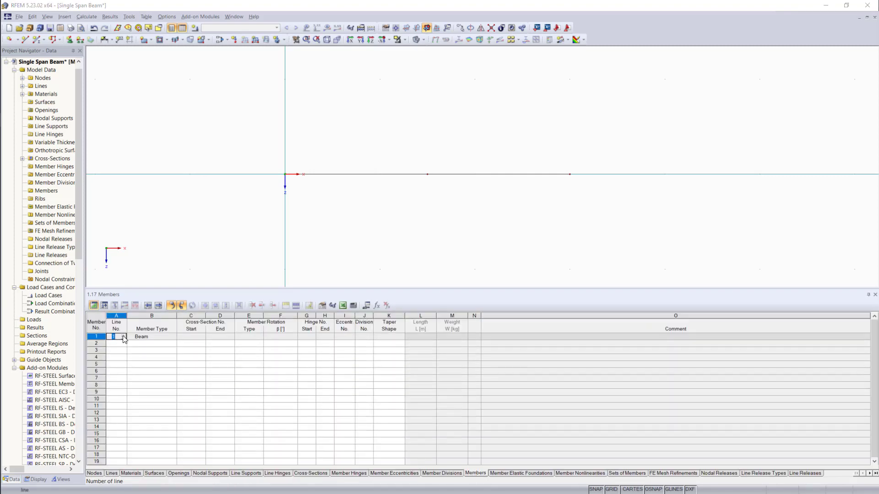
left_click(123, 337)
left_click(401, 174)
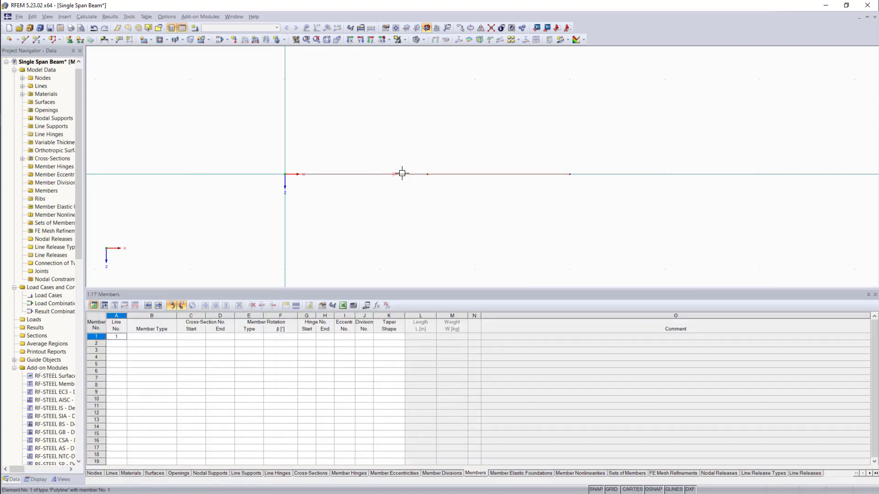
left_click(190, 337)
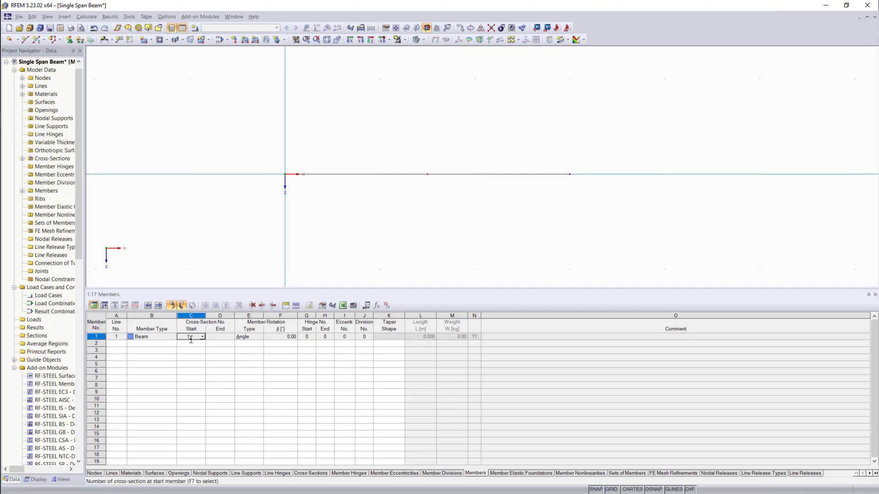
left_click(150, 338)
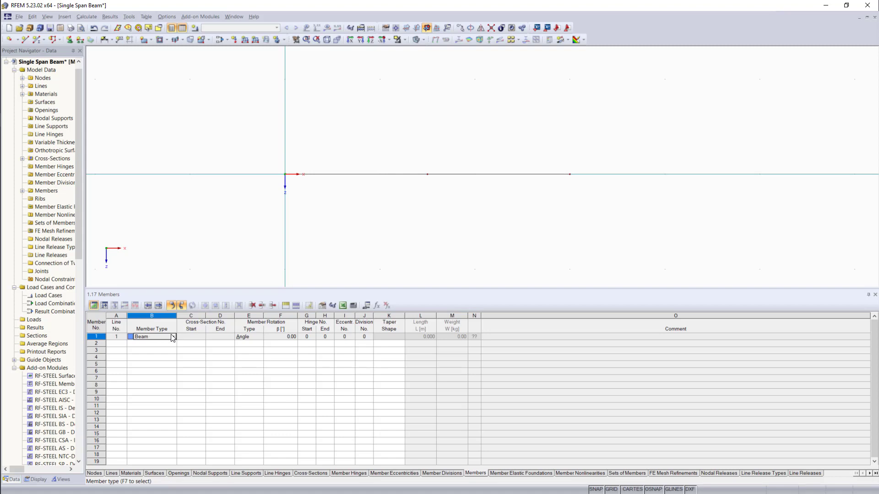
- Assign cross-section 1 to both the start and end of member 1
left_click(188, 336)
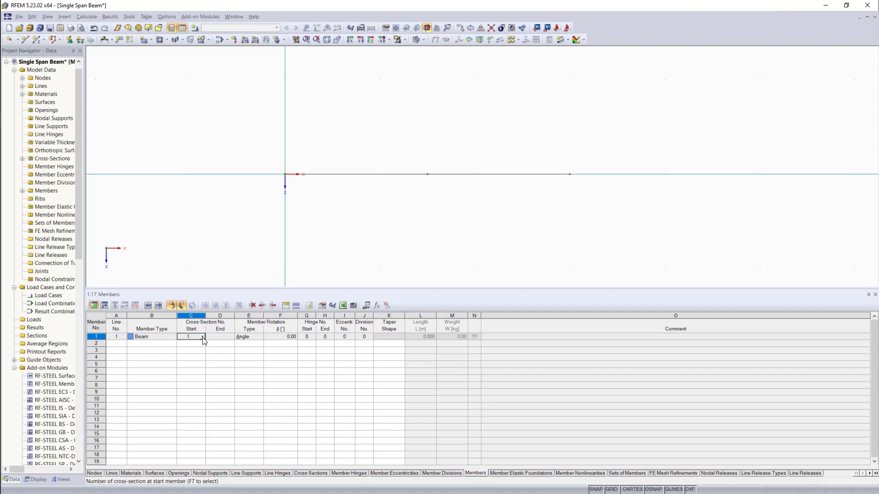
left_click(204, 337)
left_click(204, 346)
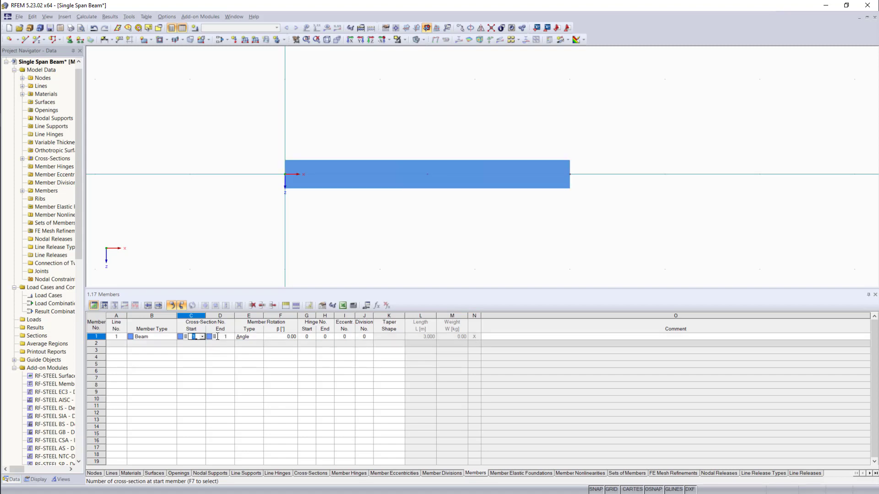
left_click(222, 336)
left_click(230, 337)
left_click(230, 341)
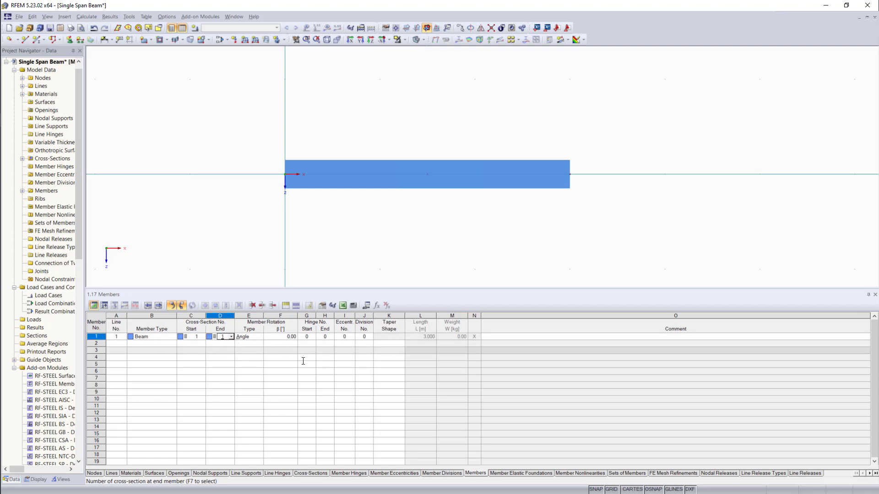
left_click(374, 248)
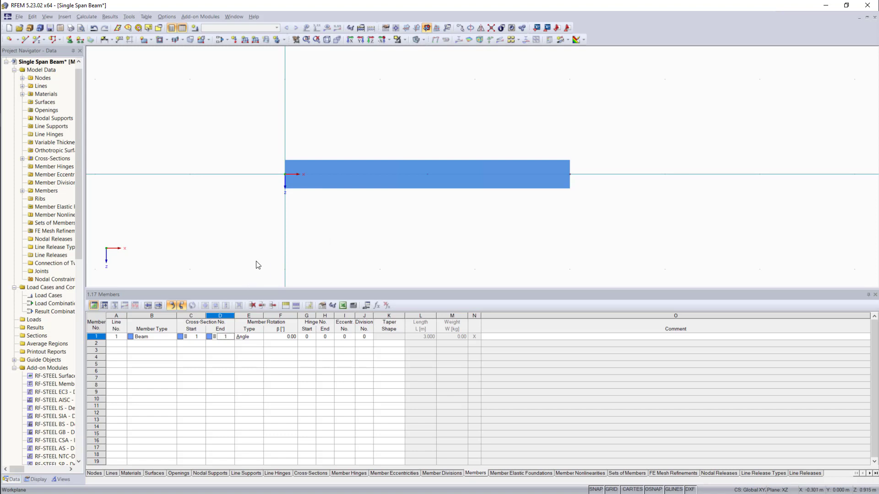
left_click(216, 474)
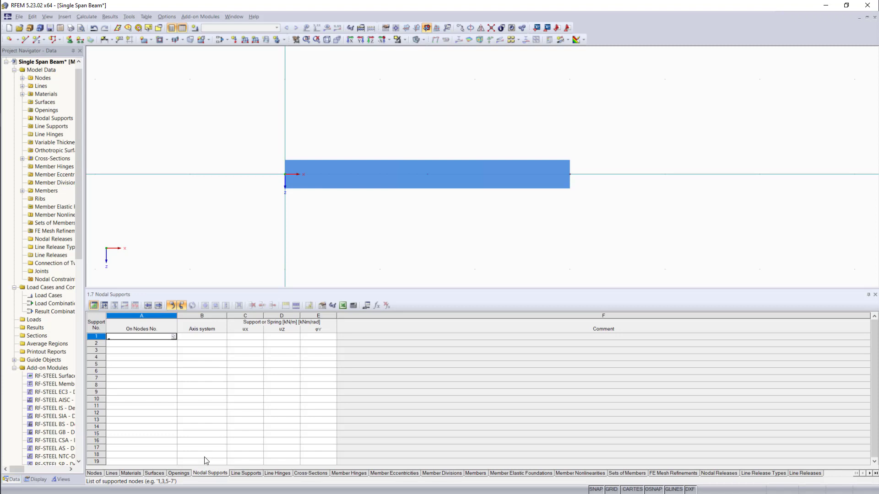
- Place a hinged support on node 1, free in rotation
left_click(150, 335)
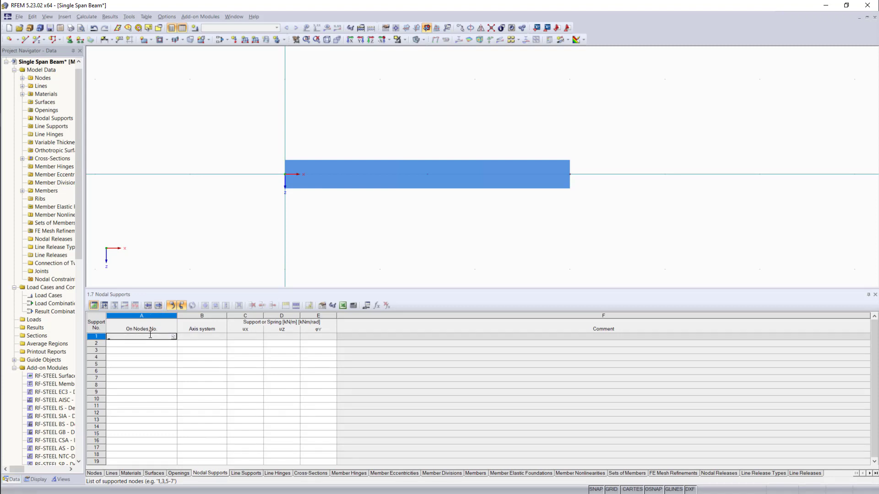
type("1")
key("Tab")
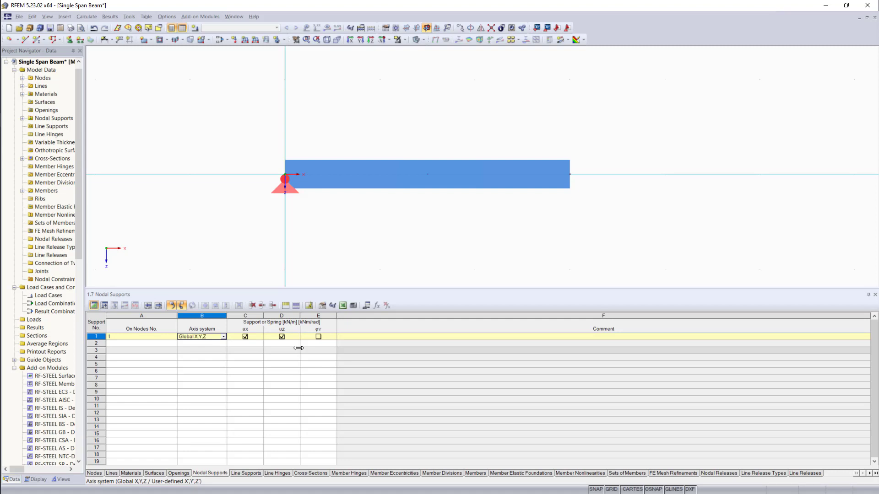
left_click(318, 337)
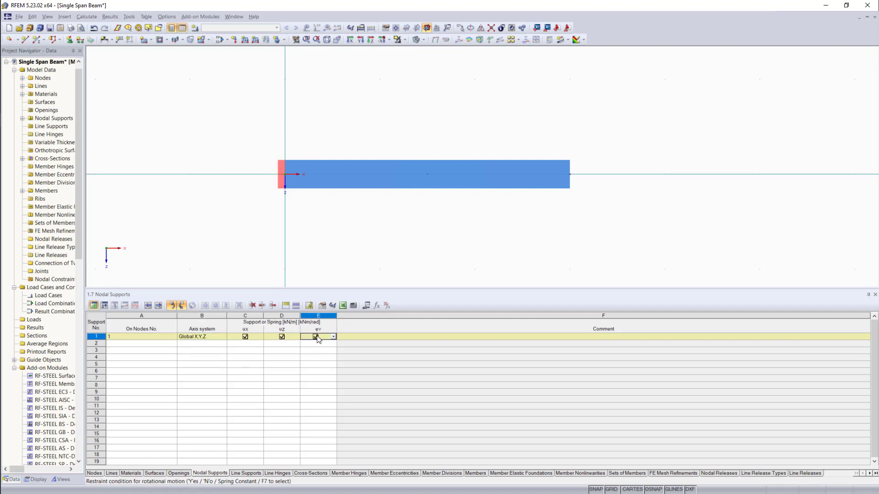
left_click(316, 337)
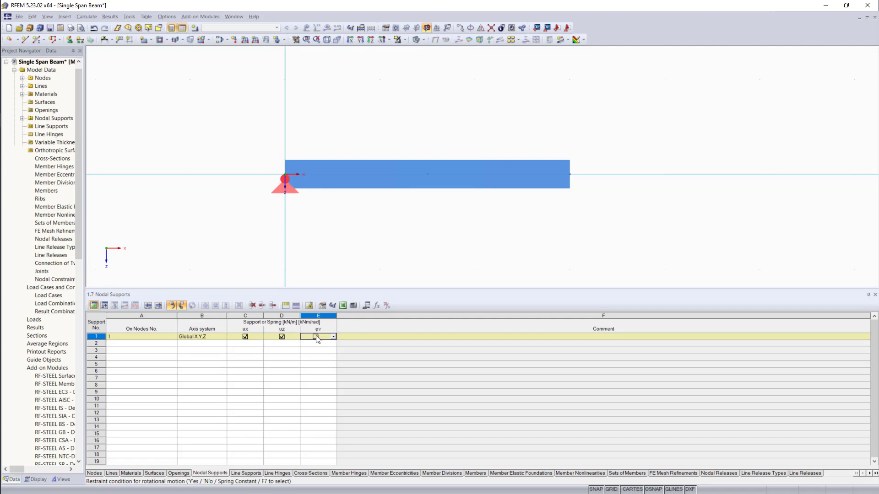
- Add a roller support on node 2 by freeing its ux restraint
left_click(151, 343)
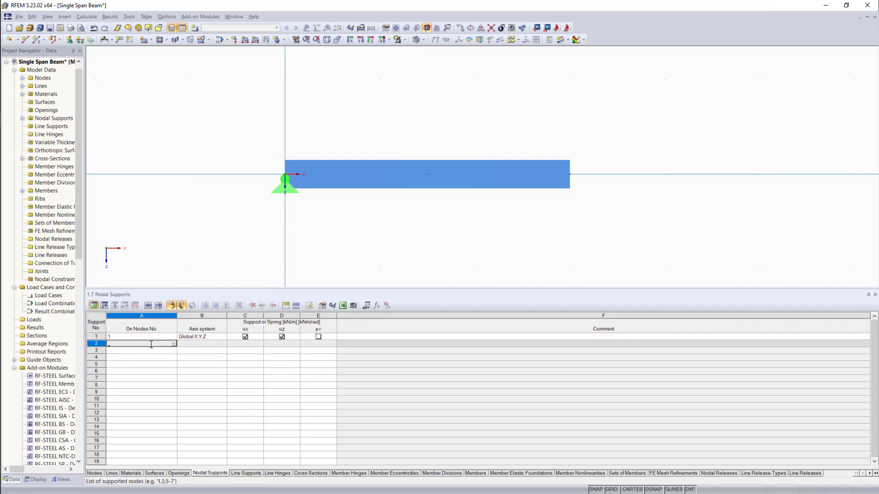
type("2")
key("Return")
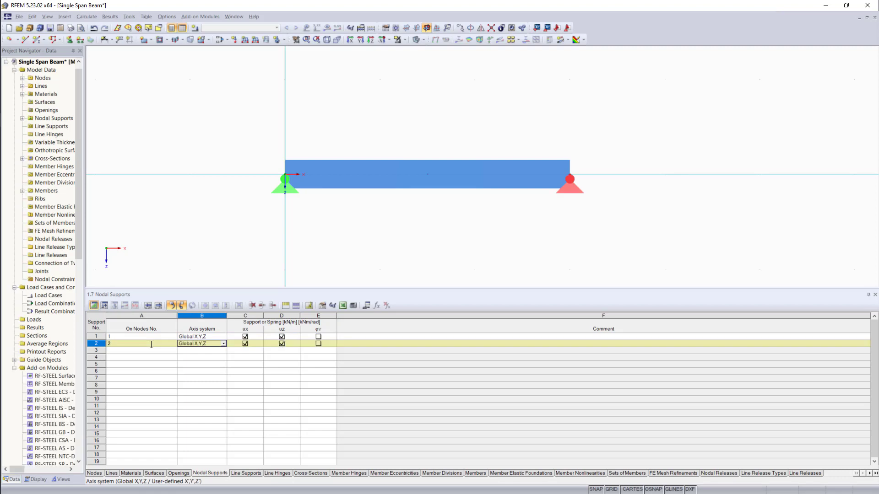
left_click(245, 344)
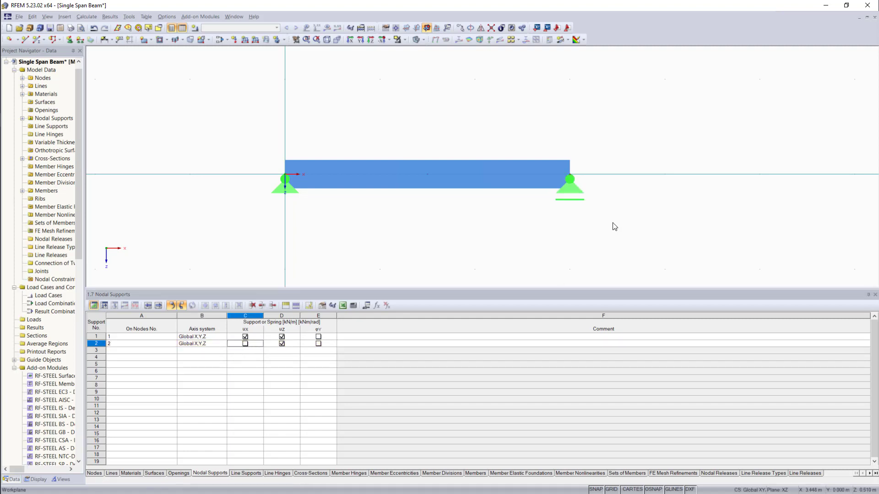
- Name load case LC1 'LC All' and switch off its self-weight
left_click(104, 310)
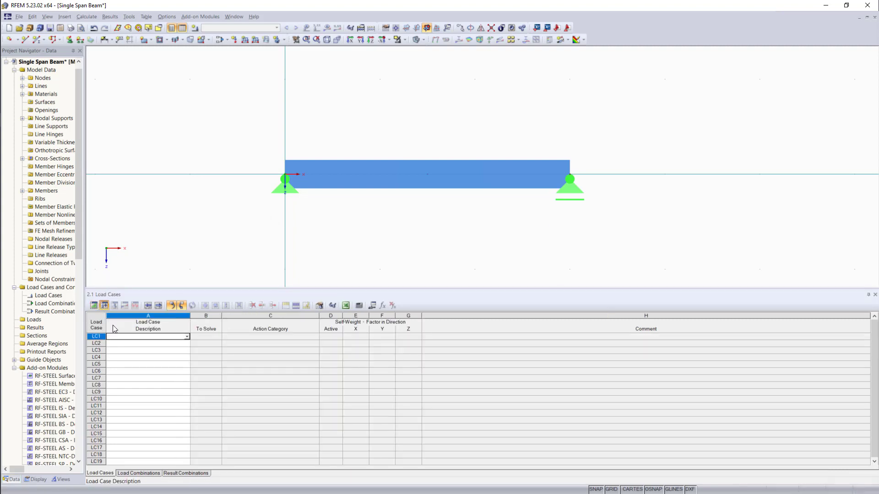
left_click(118, 336)
type("LC All")
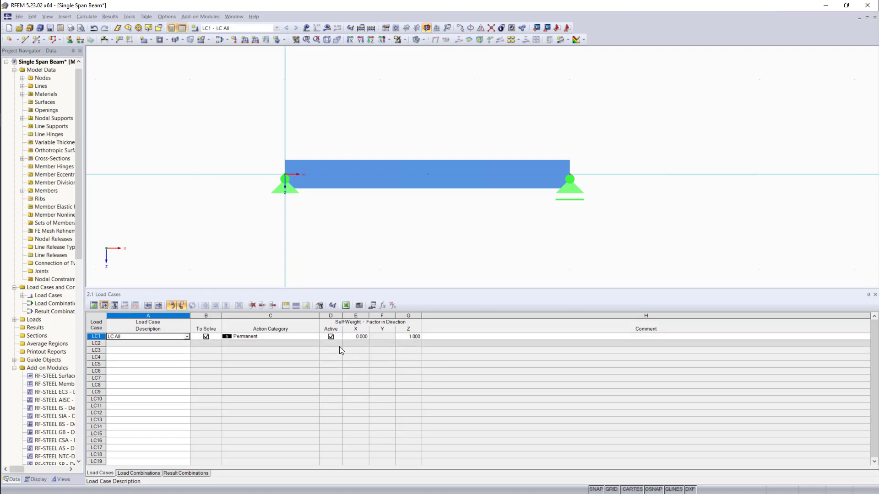
left_click(331, 337)
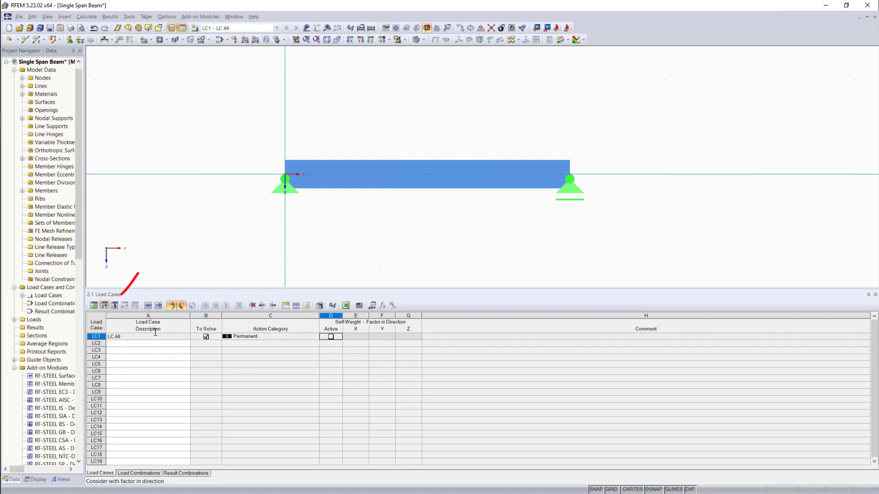
left_click(115, 306)
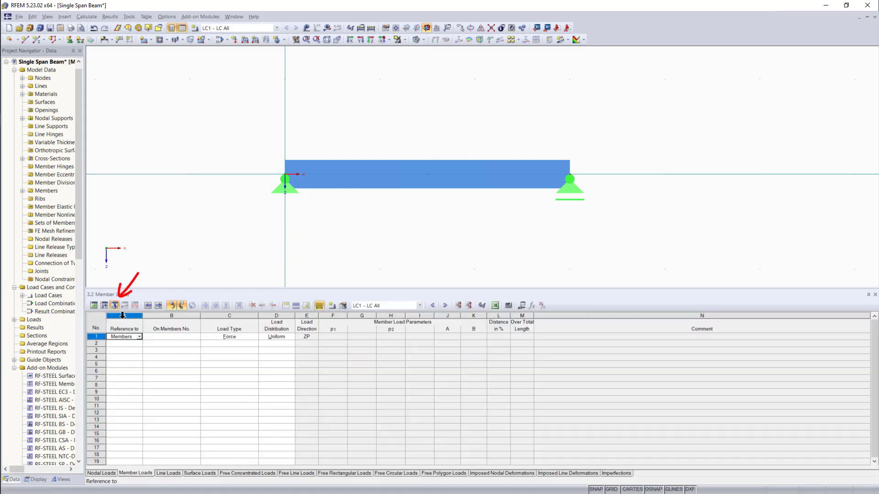
- Apply a uniform member load of 5 kN/m to member 1, picked on the model
left_click(163, 338)
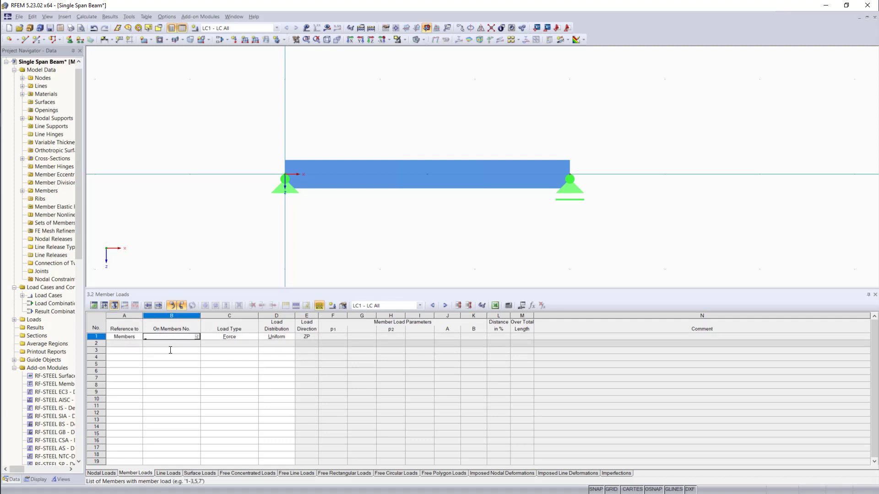
left_click(197, 337)
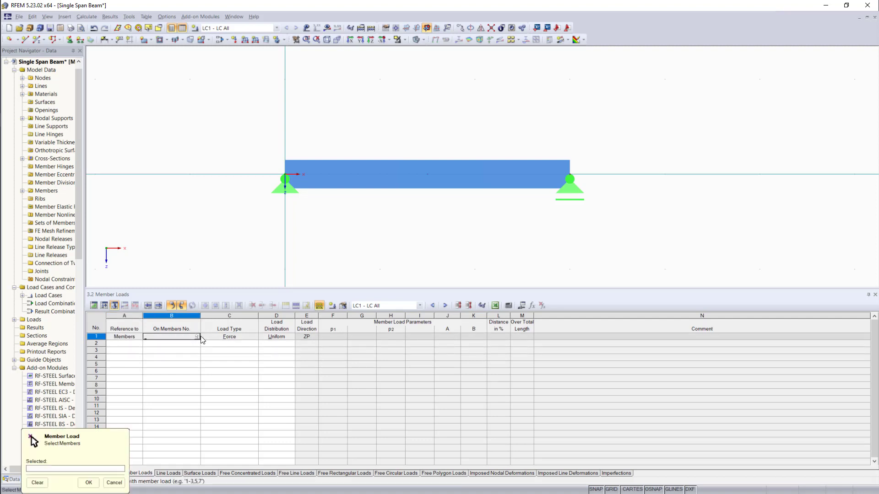
left_click(440, 185)
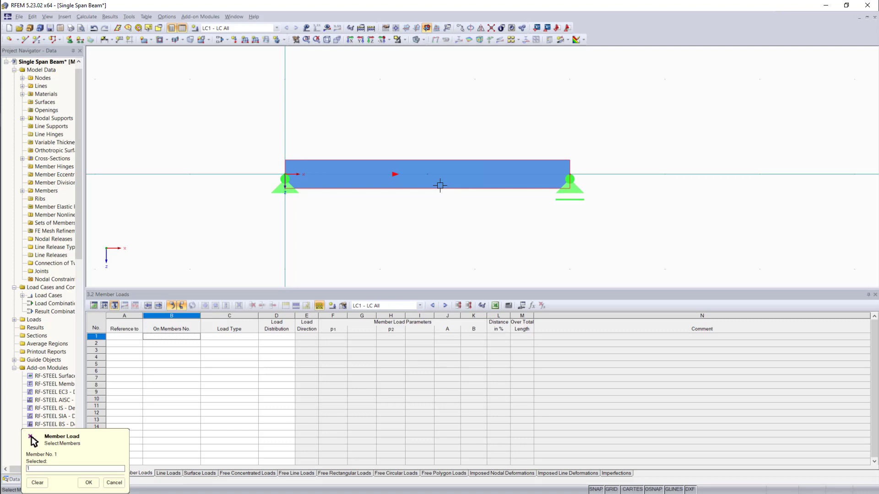
left_click(88, 483)
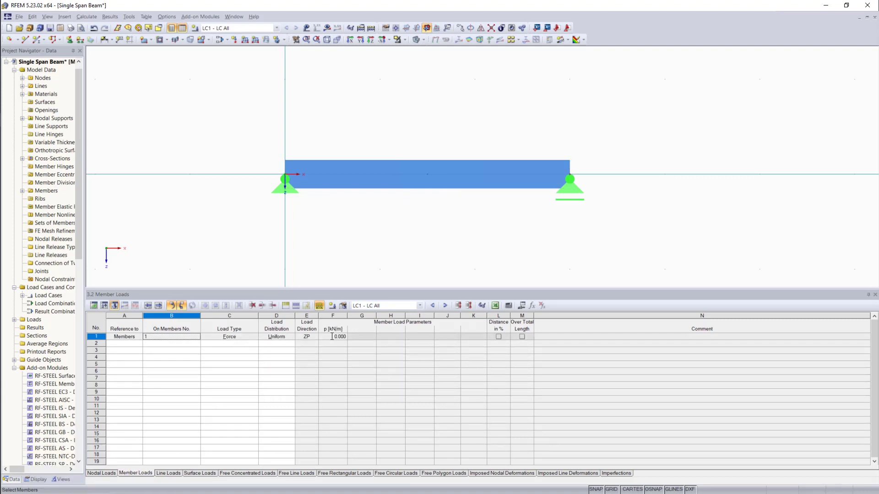
left_click(333, 337)
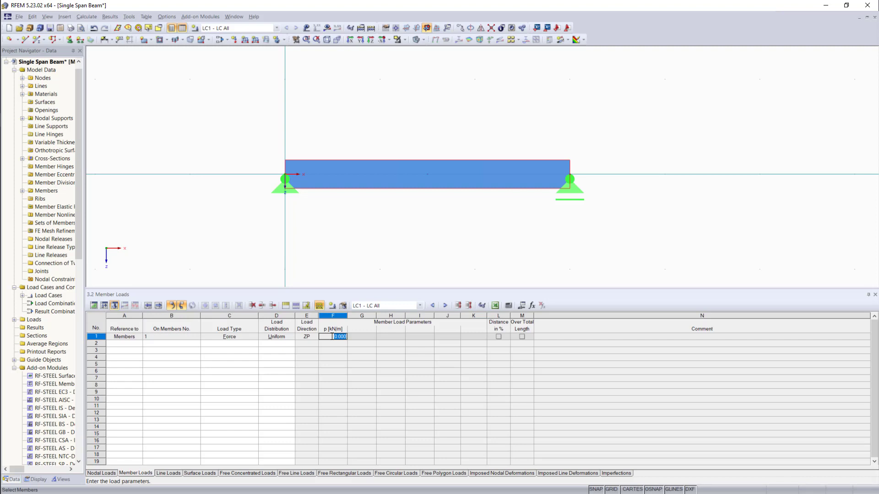
type("5")
key("Return")
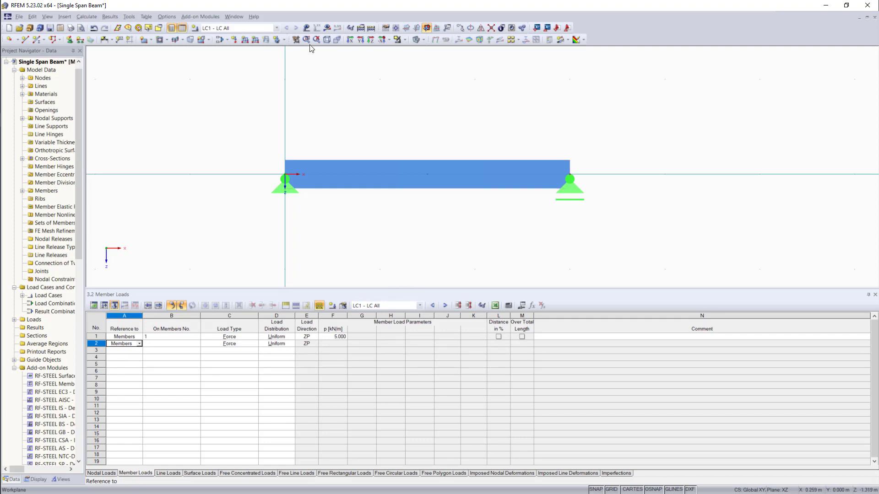
- Display the loads drawn along the beam and zoom in
left_click(304, 29)
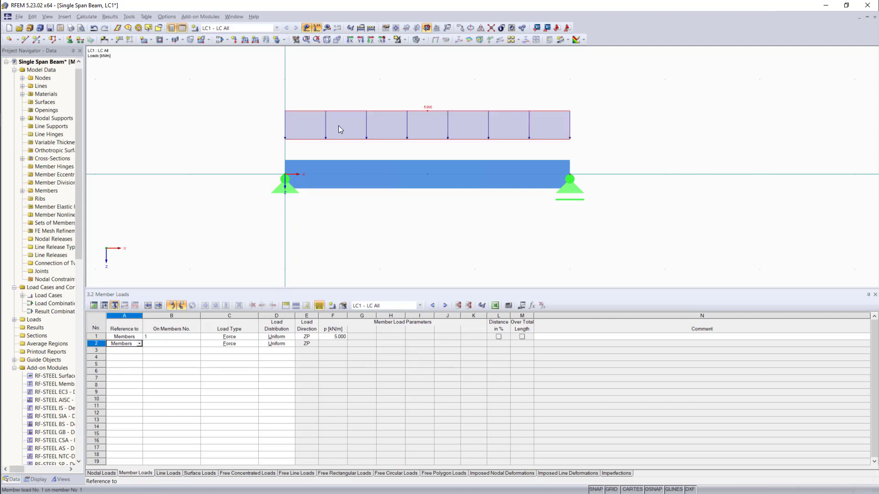
scroll(418, 235, "up", 1)
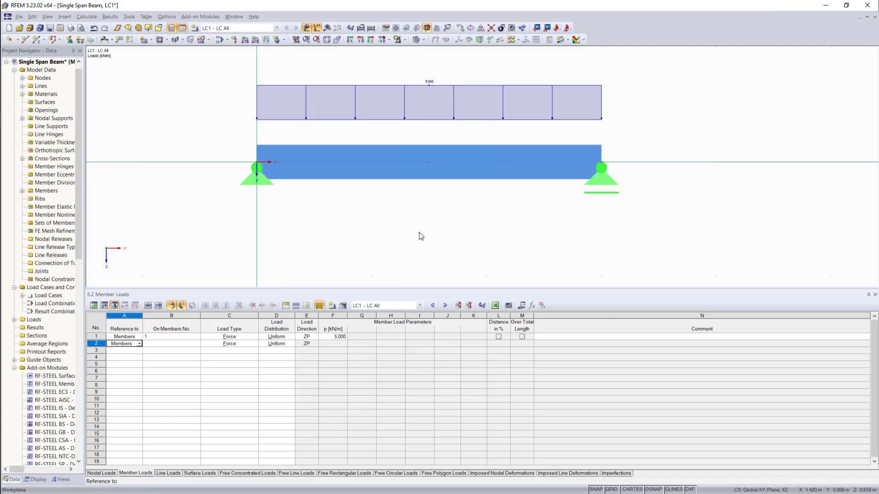
scroll(335, 66, "up", 1)
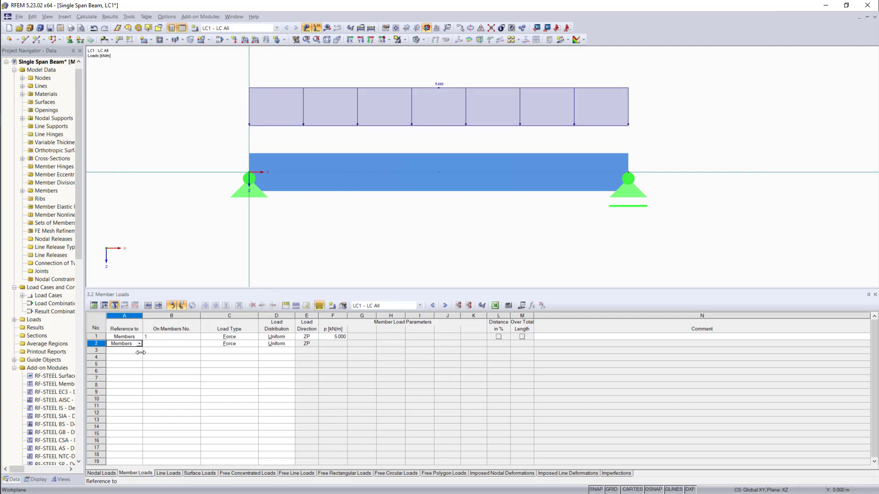
- Add a 15 kN vertical nodal load Pz at node 3, the beam's midspan
left_click(110, 473)
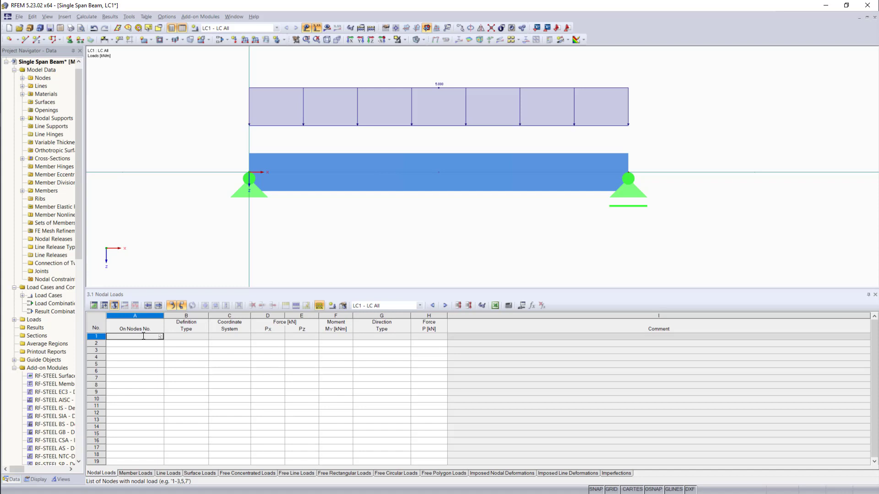
type("3")
key("Tab")
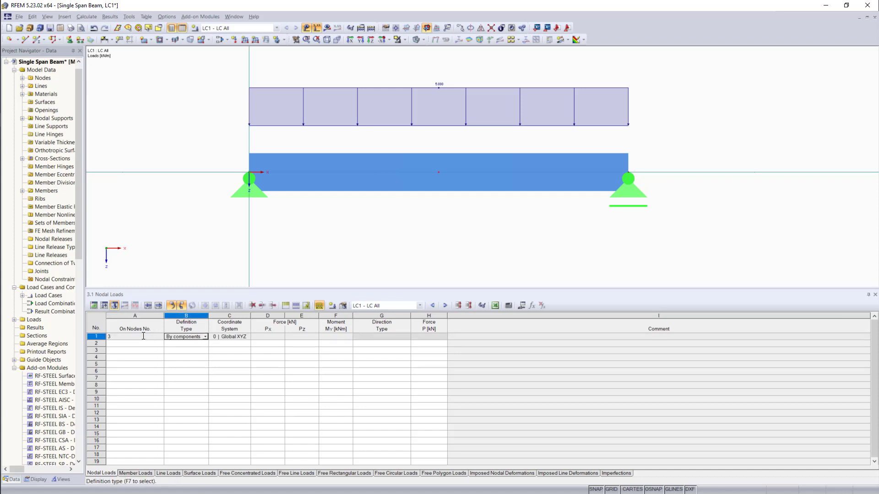
key("Tab")
key("Tab")
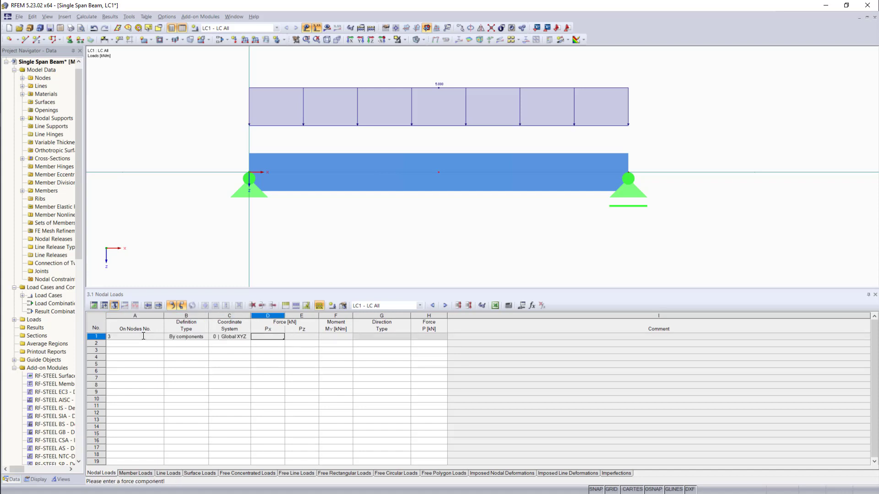
key("Tab")
type("15")
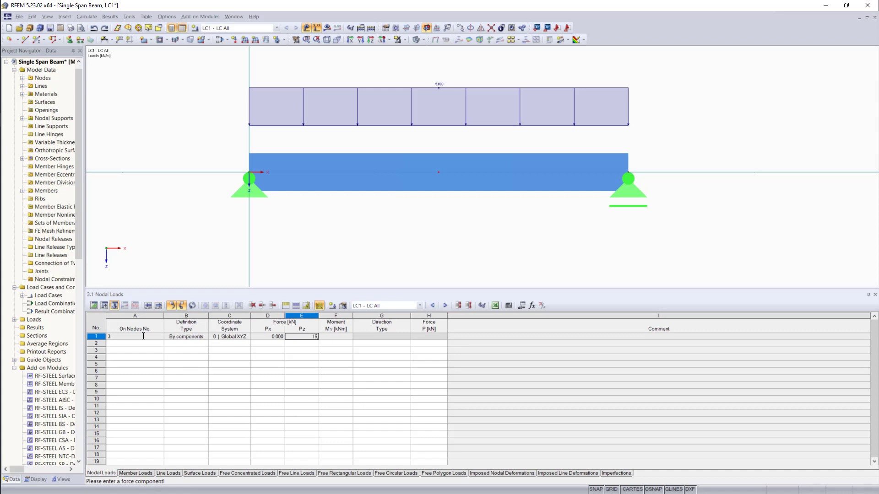
key("Tab")
key("Return")
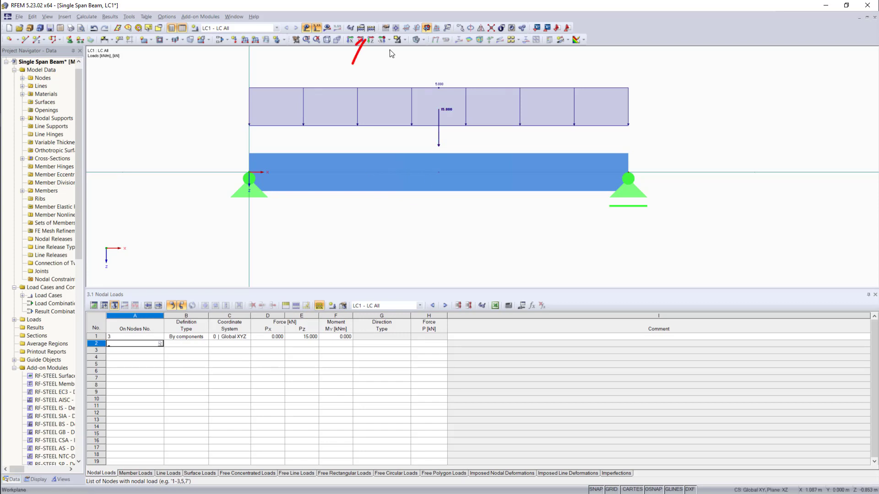
- Run Calculate All on the beam model
left_click(372, 29)
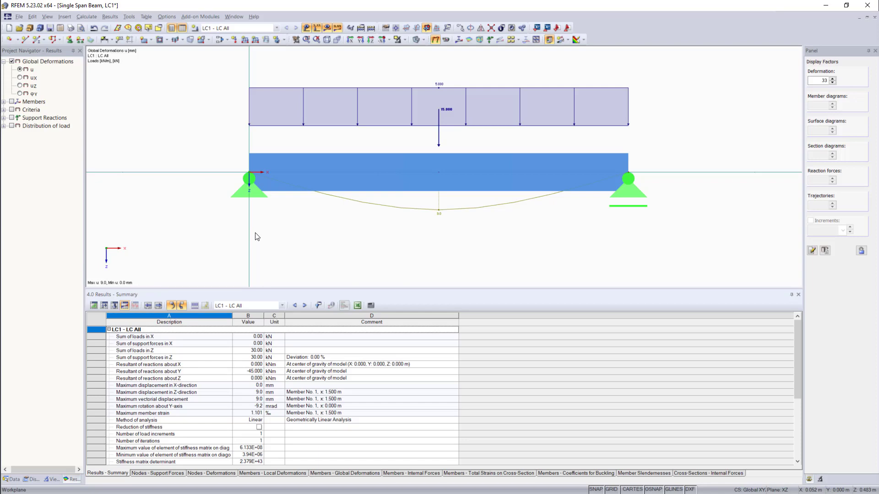
scroll(165, 384, "down", 2)
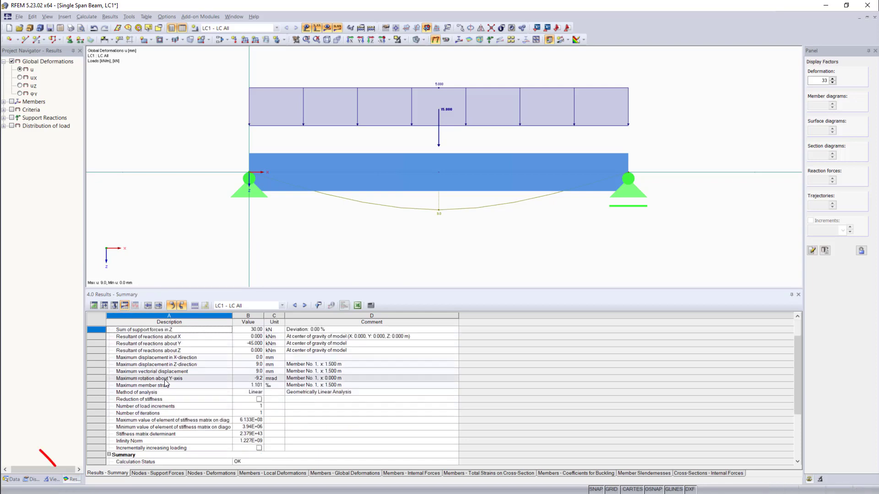
scroll(165, 384, "up", 2)
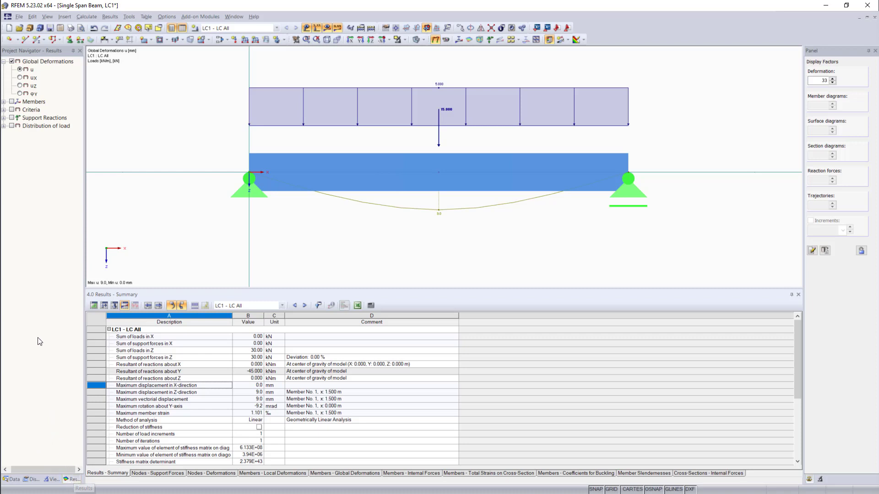
- Show the My moment and Vz shear diagrams on a hidden-solid beam, plus support reactions
left_click(4, 102)
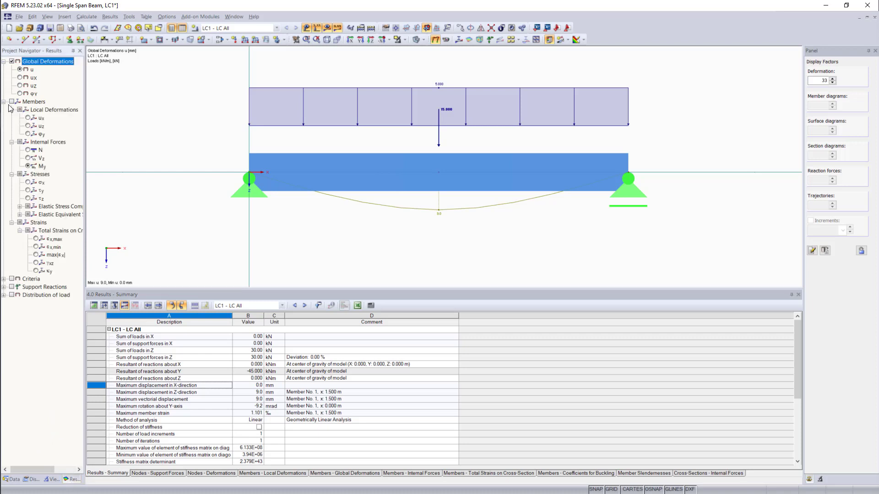
left_click(12, 101)
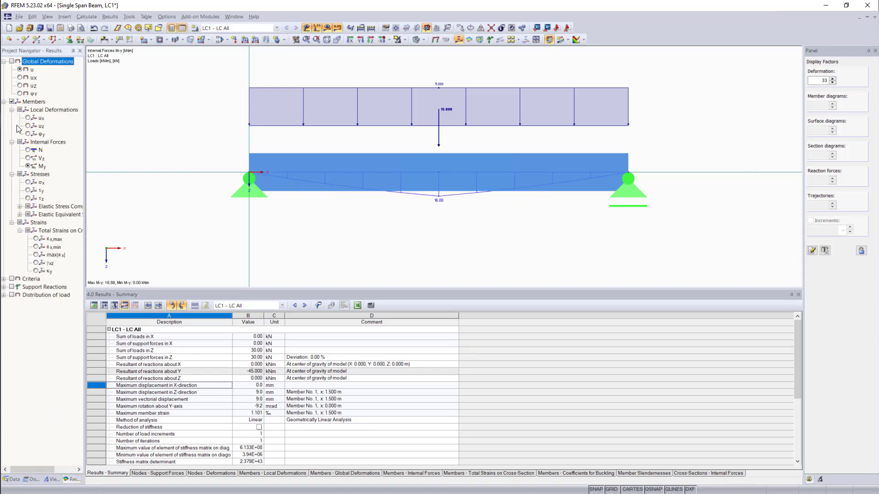
left_click(28, 159)
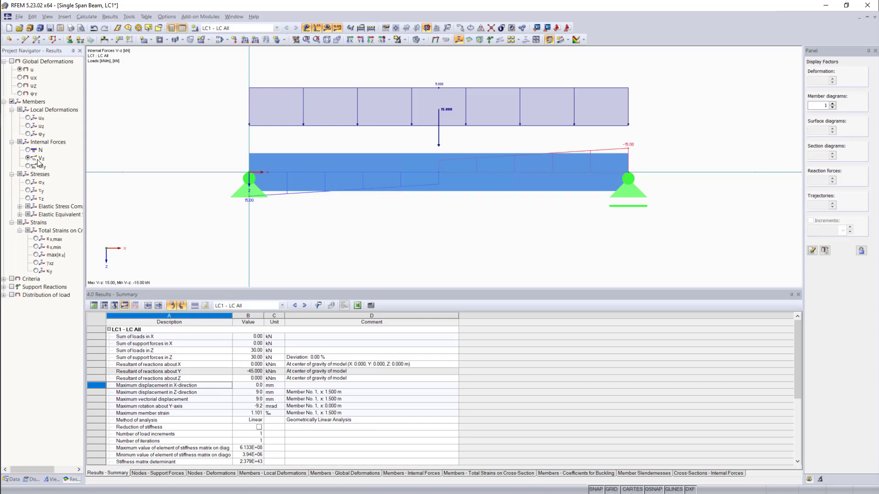
left_click(416, 40)
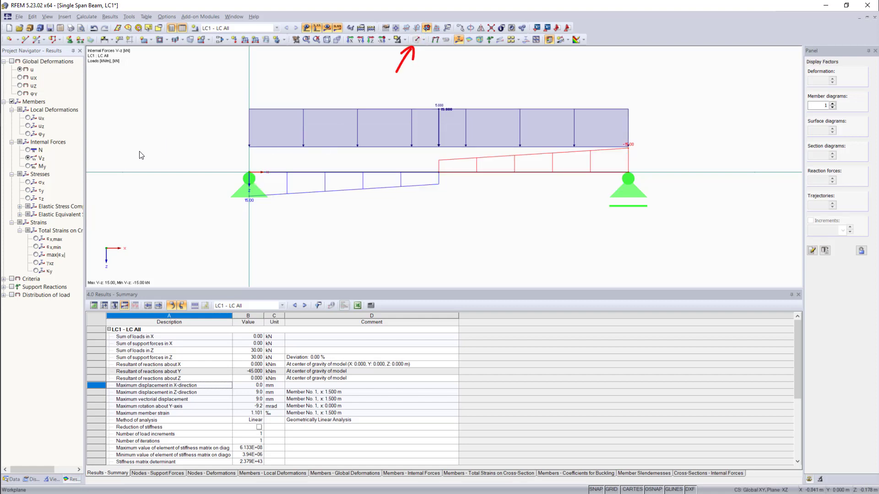
left_click(28, 166)
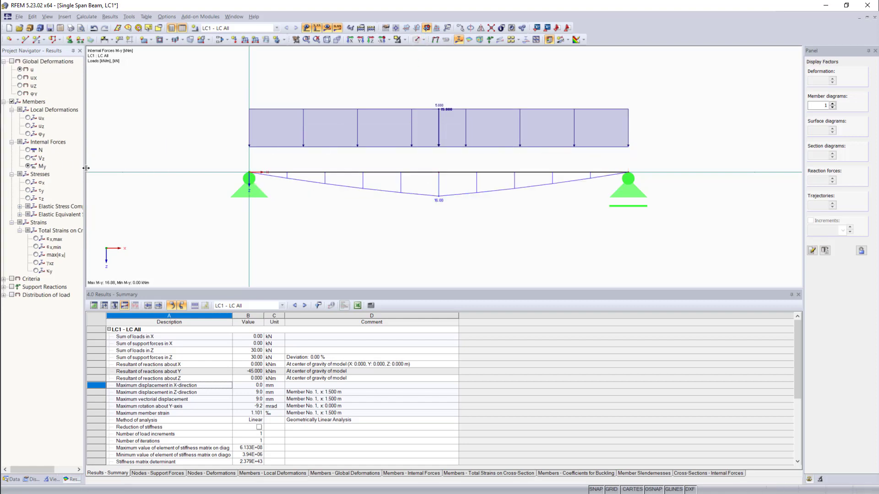
left_click(12, 287)
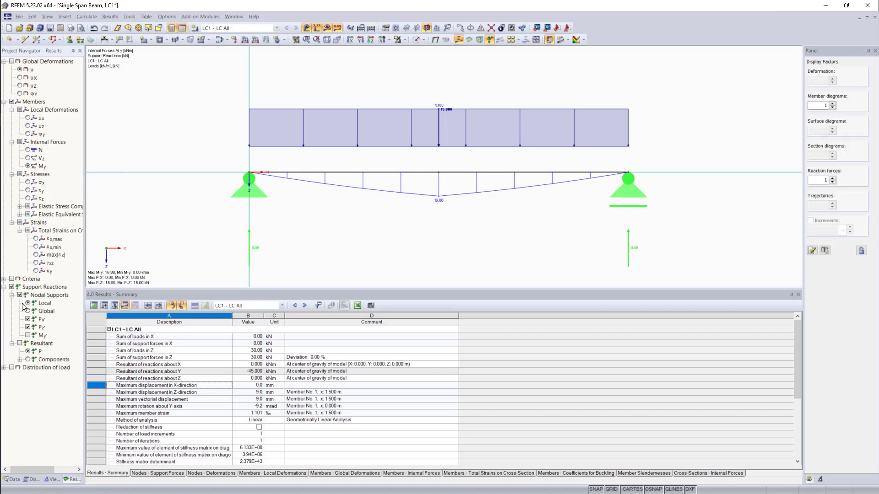